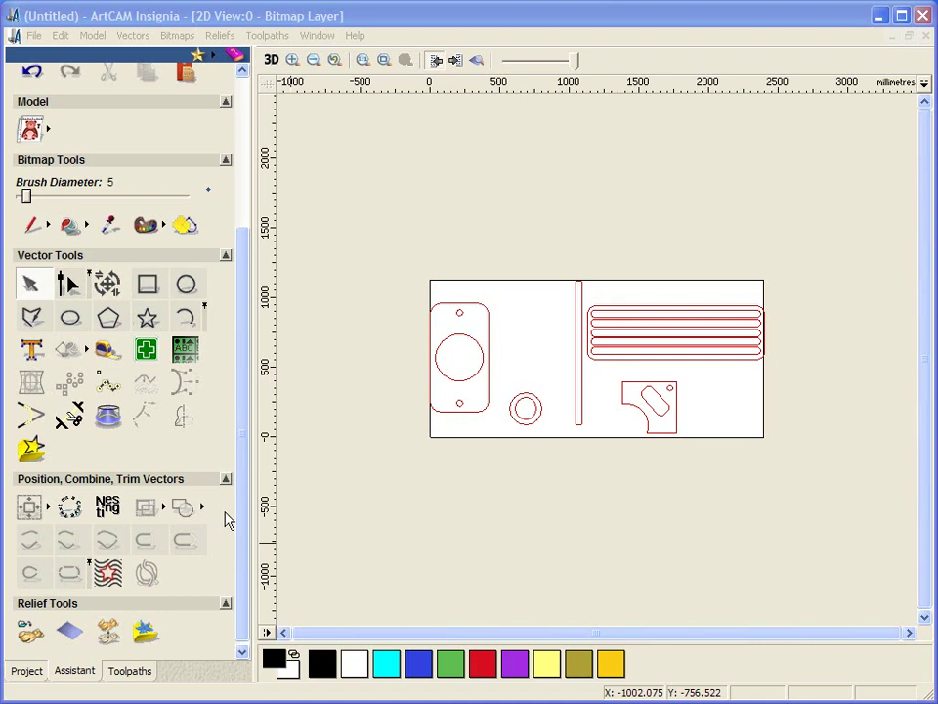
# Examine the part vectors on the sheet, including the tall narrow strip, the ring and the rounded plate.
pyautogui.moveTo(238, 512); pyautogui.dragTo(241, 471)
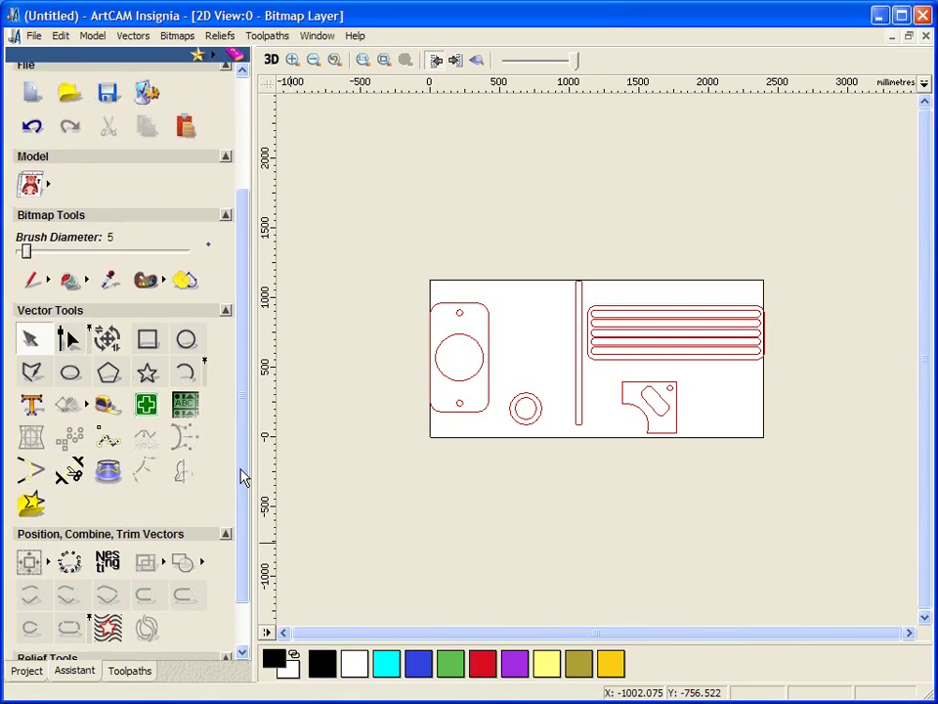
pyautogui.moveTo(244, 476); pyautogui.dragTo(236, 514)
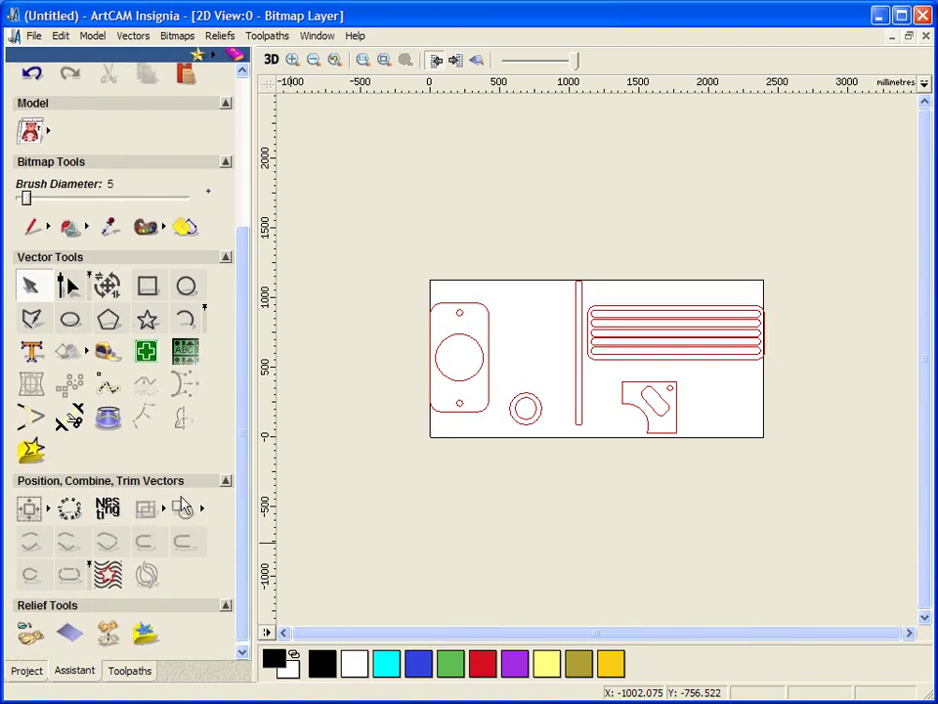
pyautogui.moveTo(410, 264); pyautogui.dragTo(754, 443)
pyautogui.scroll(4, 590, 383)
pyautogui.click(605, 385)
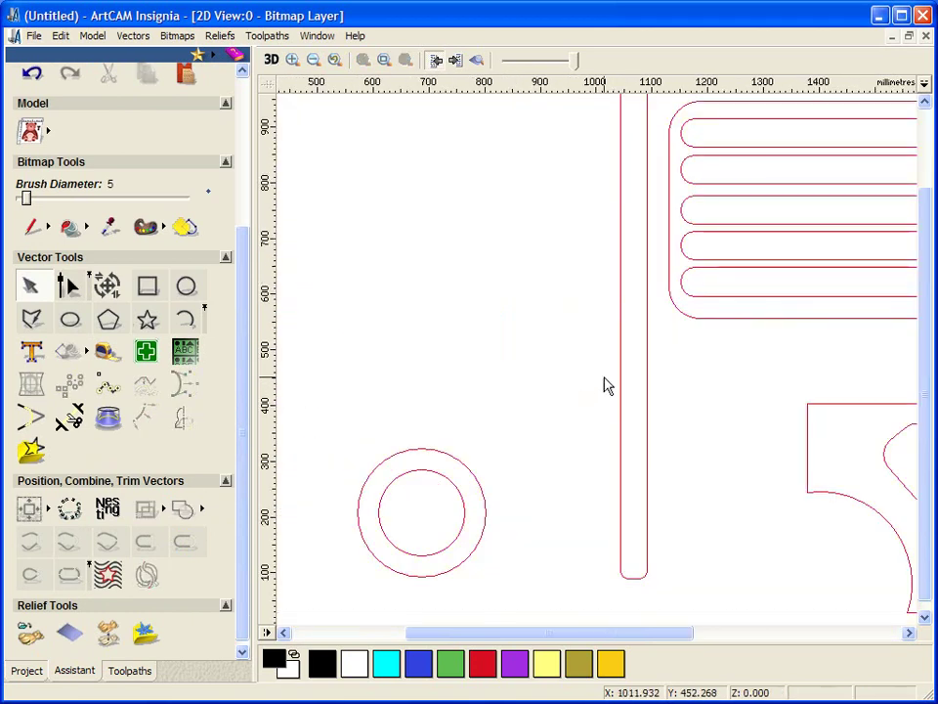
pyautogui.click(621, 372)
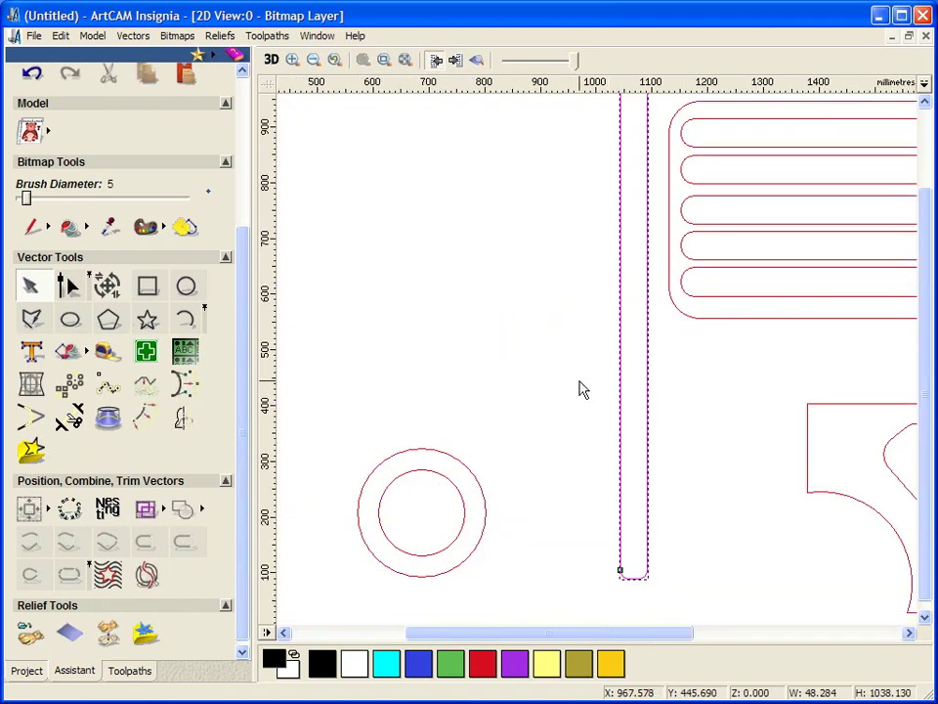
pyautogui.scroll(-2, 570, 385)
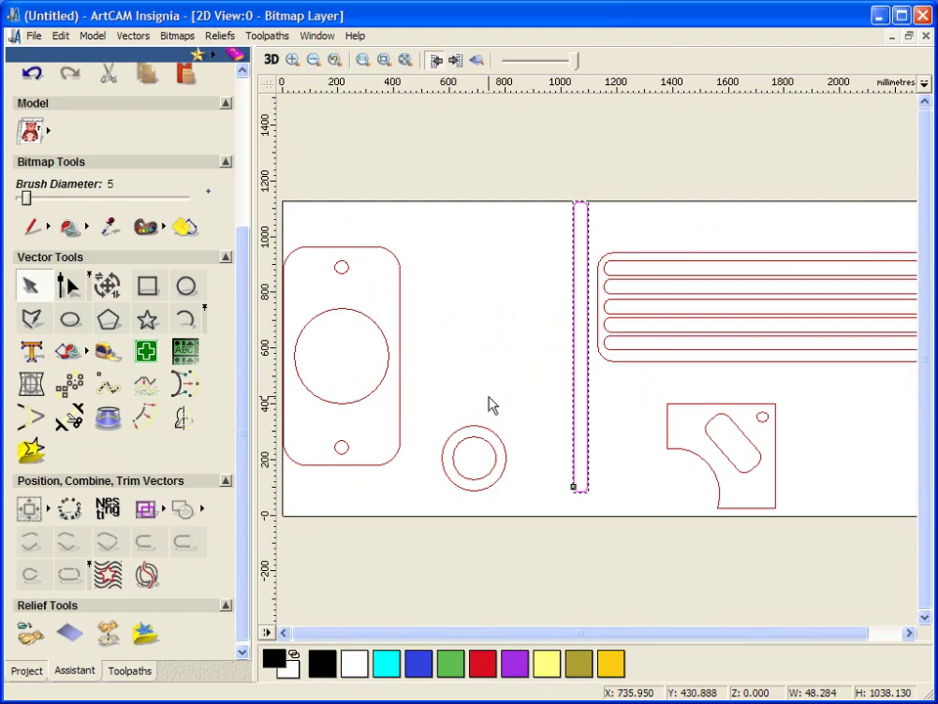
pyautogui.click(456, 438)
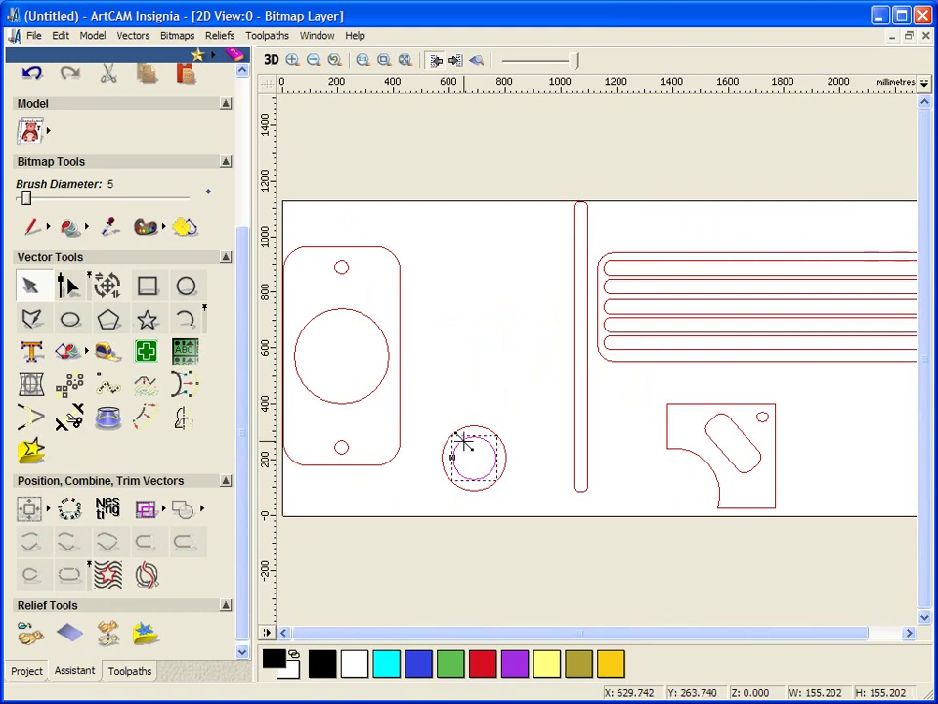
pyautogui.click(361, 399)
pyautogui.scroll(-2, 471, 381)
pyautogui.click(473, 442)
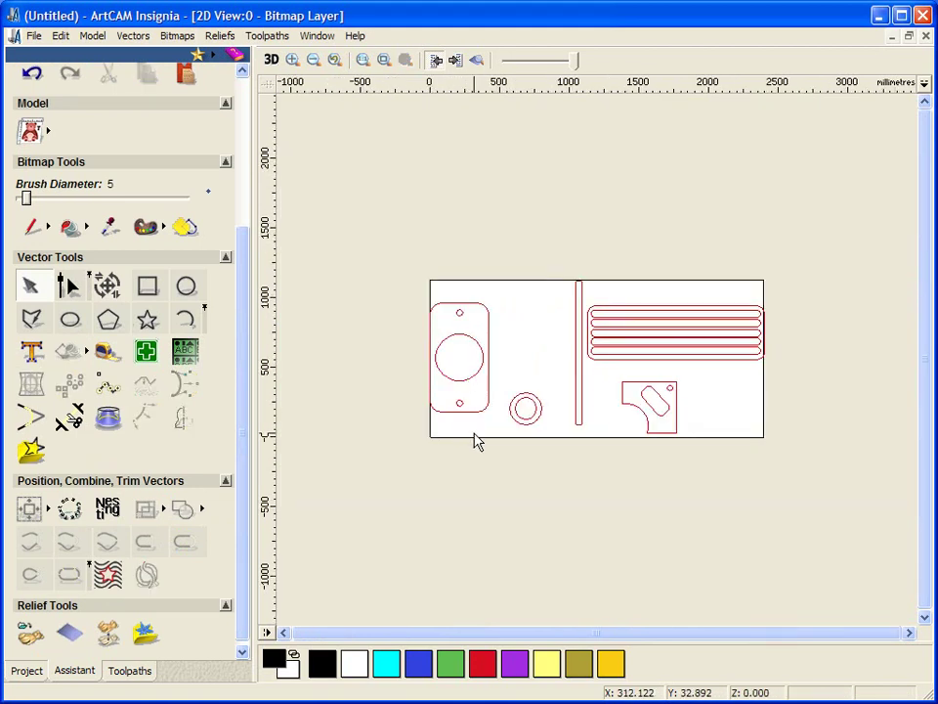
# Start vector nesting and set the toolpath clearance to 12 and the sheet edge clearance to 50.
pyautogui.click(108, 510)
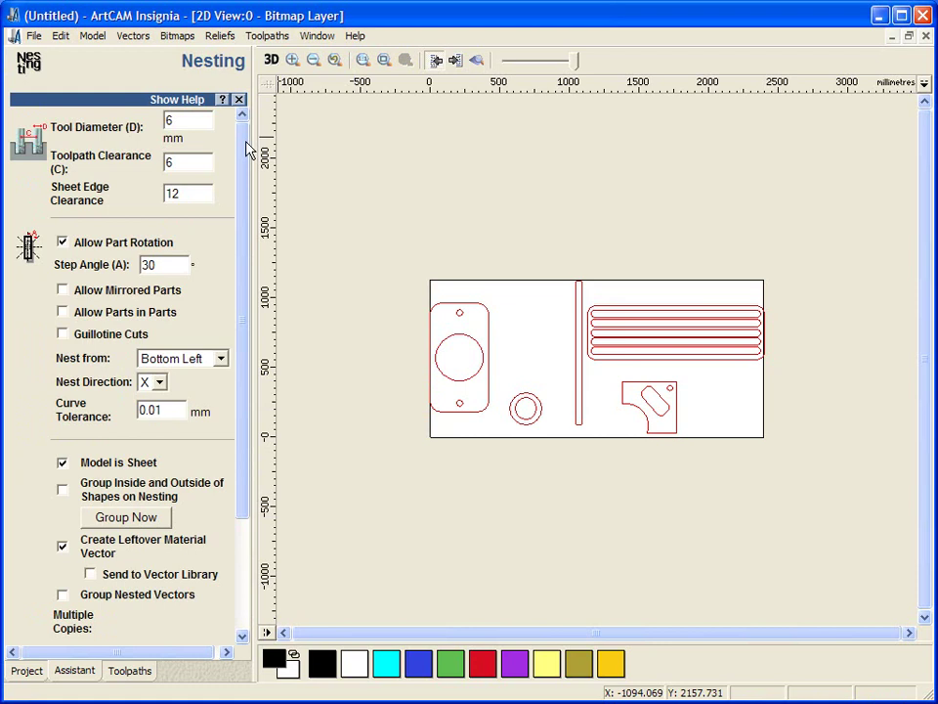
pyautogui.moveTo(103, 137); pyautogui.dragTo(117, 135)
pyautogui.doubleClick(186, 124)
pyautogui.doubleClick(178, 163)
pyautogui.write('12')
pyautogui.doubleClick(178, 188)
pyautogui.scroll(3, 443, 445)
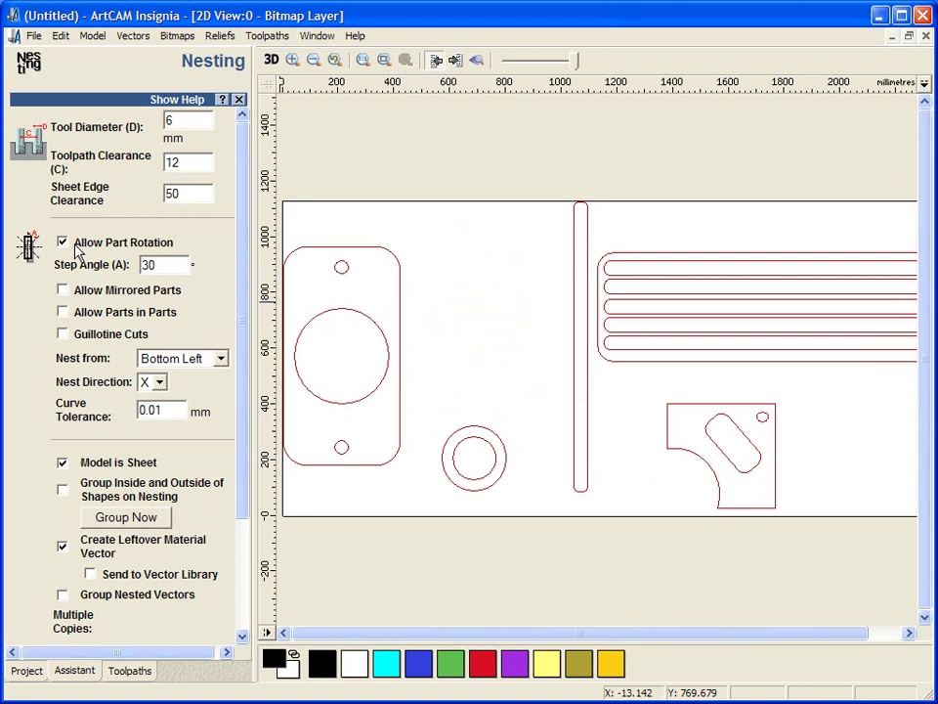
# Disallow part rotation for nesting and rotate the rounded plate with its three holes slightly about its centre.
pyautogui.click(62, 242)
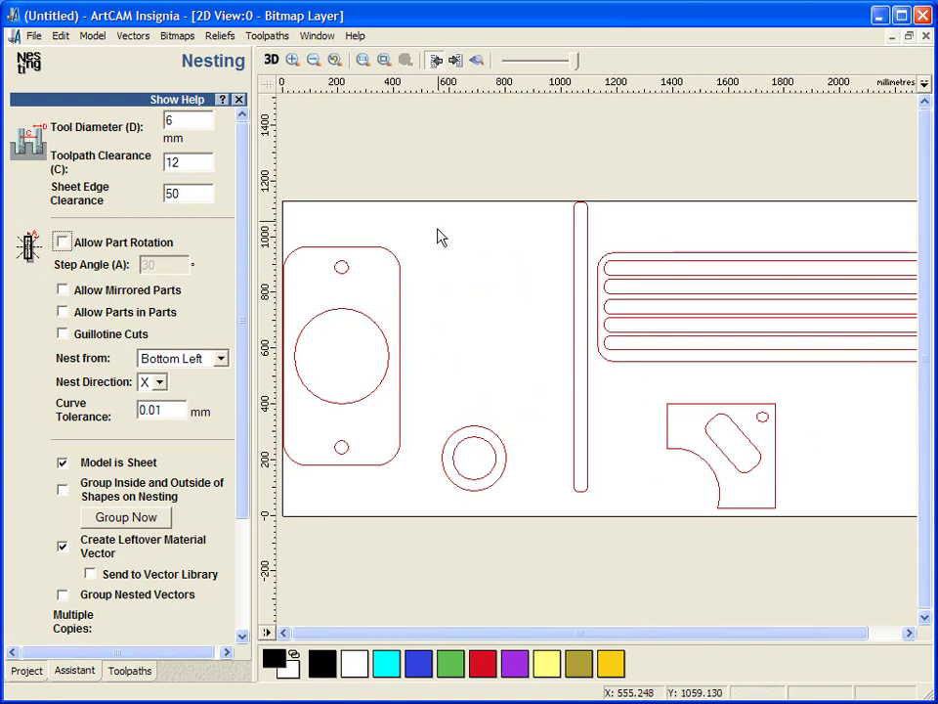
pyautogui.moveTo(438, 224); pyautogui.dragTo(281, 496)
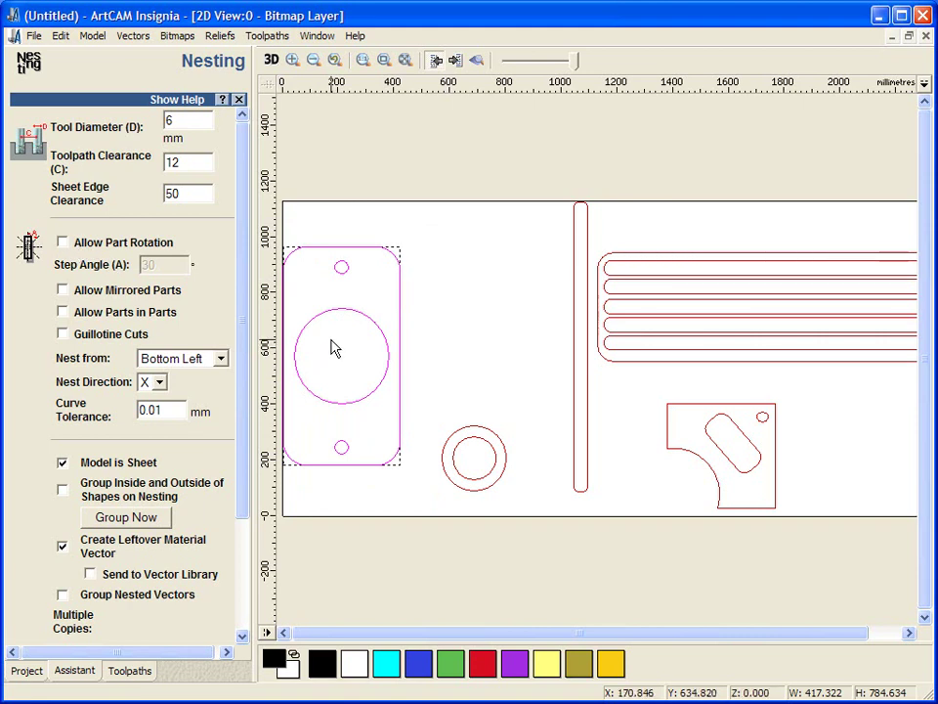
pyautogui.click(367, 360)
pyautogui.moveTo(370, 355)
pyautogui.mouseDown()
pyautogui.moveTo(361, 381)
pyautogui.moveTo(318, 369)
pyautogui.moveTo(350, 350)
pyautogui.moveTo(308, 371)
pyautogui.moveTo(326, 406)
pyautogui.moveTo(378, 349)
pyautogui.moveTo(379, 362)
pyautogui.moveTo(356, 346)
pyautogui.mouseUp()
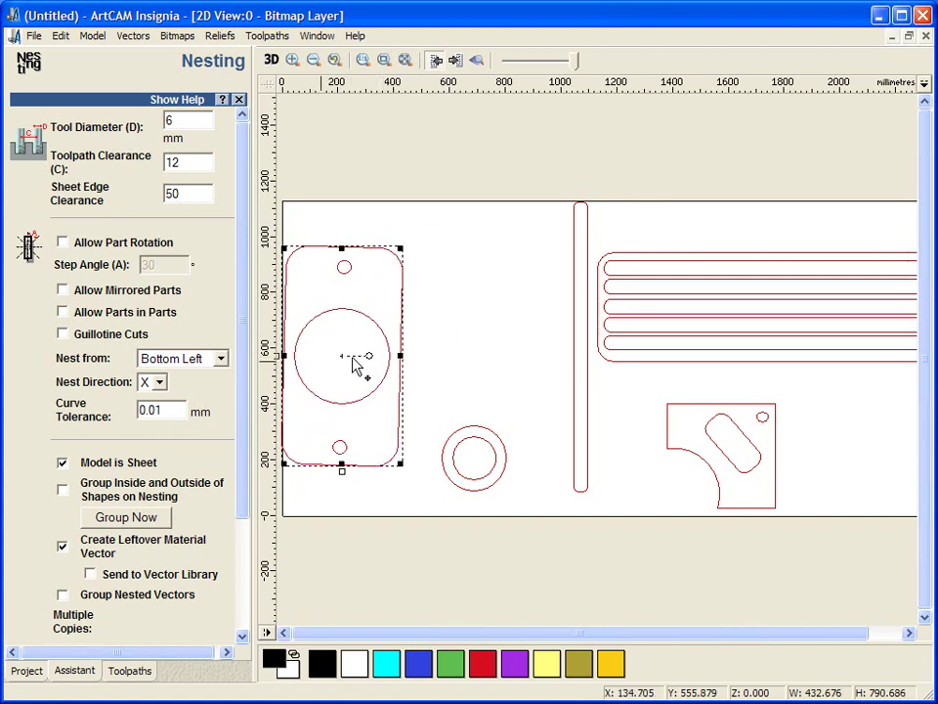
# Allow part rotation again with a step angle of 45° and deselect the rounded plate.
pyautogui.click(63, 242)
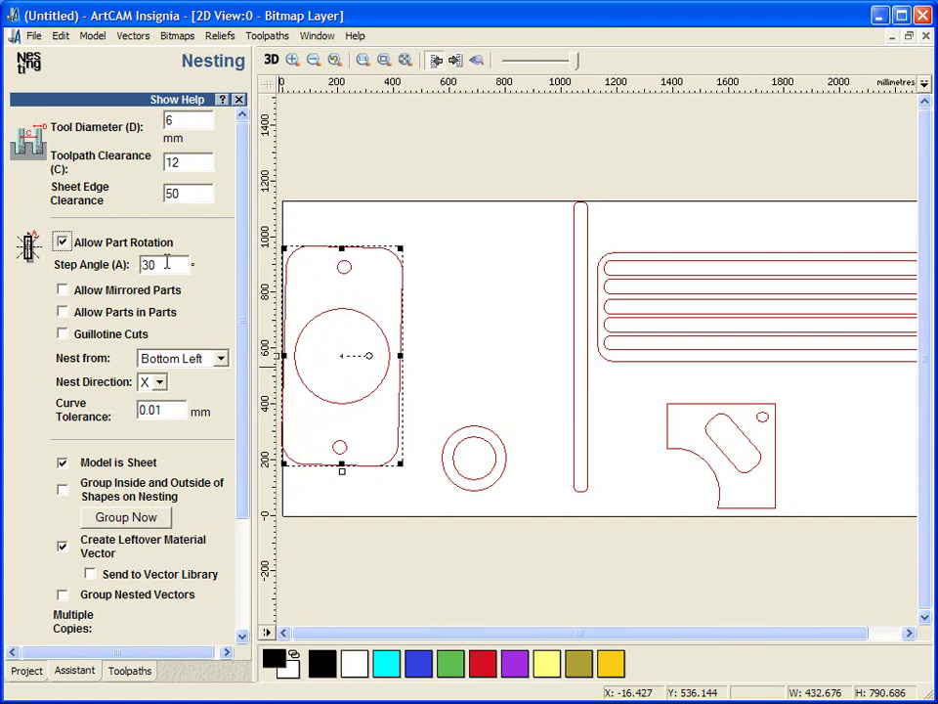
pyautogui.doubleClick(166, 262)
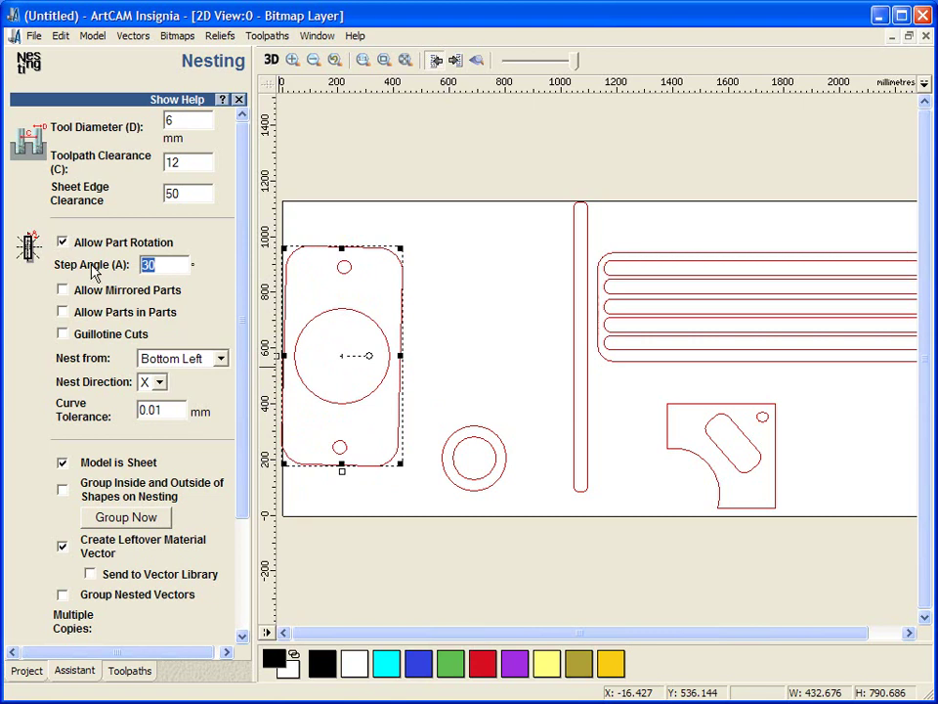
pyautogui.write('45')
pyautogui.click(401, 336)
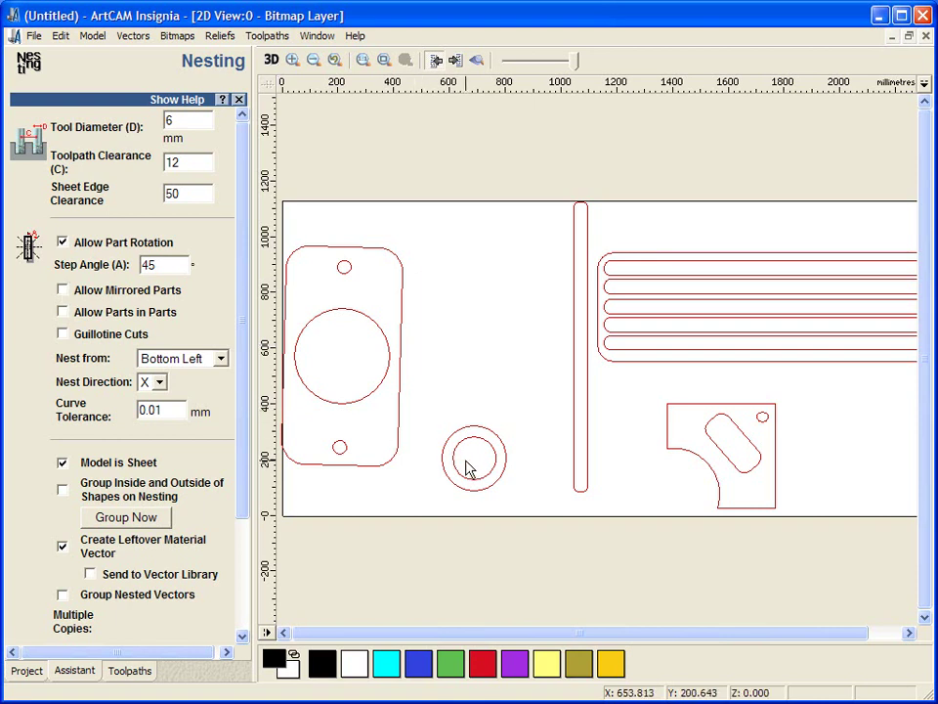
# Turn guillotine cuts on and back off in the nesting settings.
pyautogui.click(173, 125)
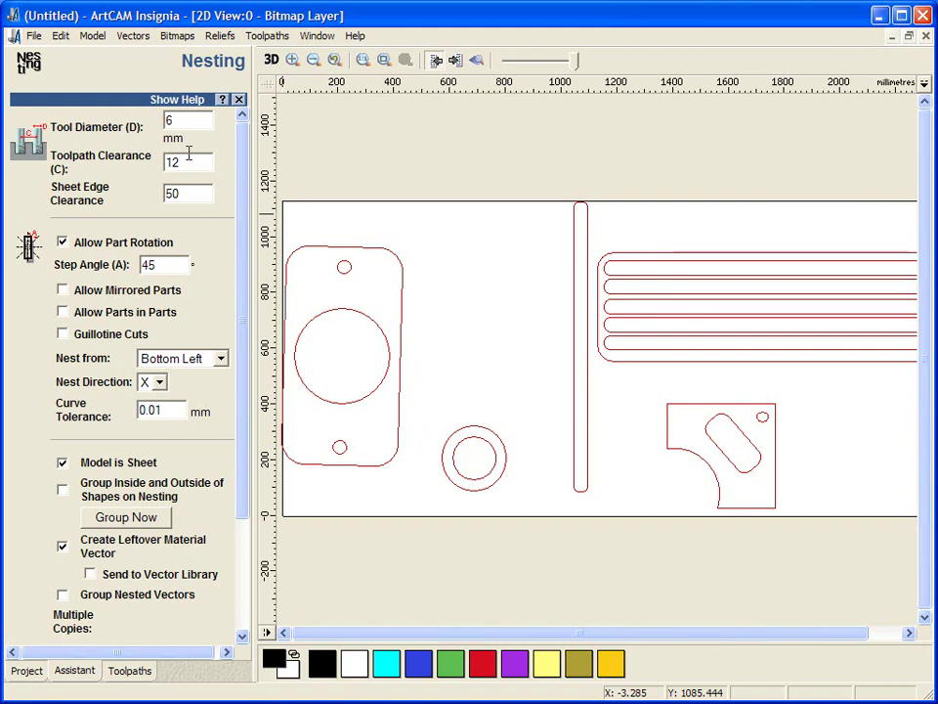
pyautogui.click(64, 334)
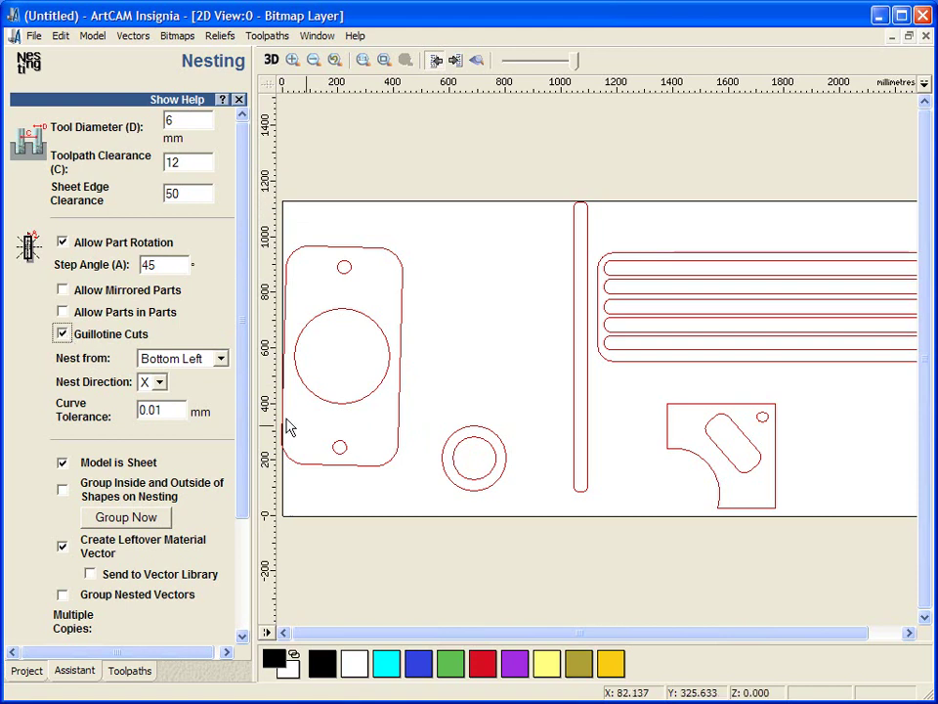
pyautogui.scroll(-2, 322, 432)
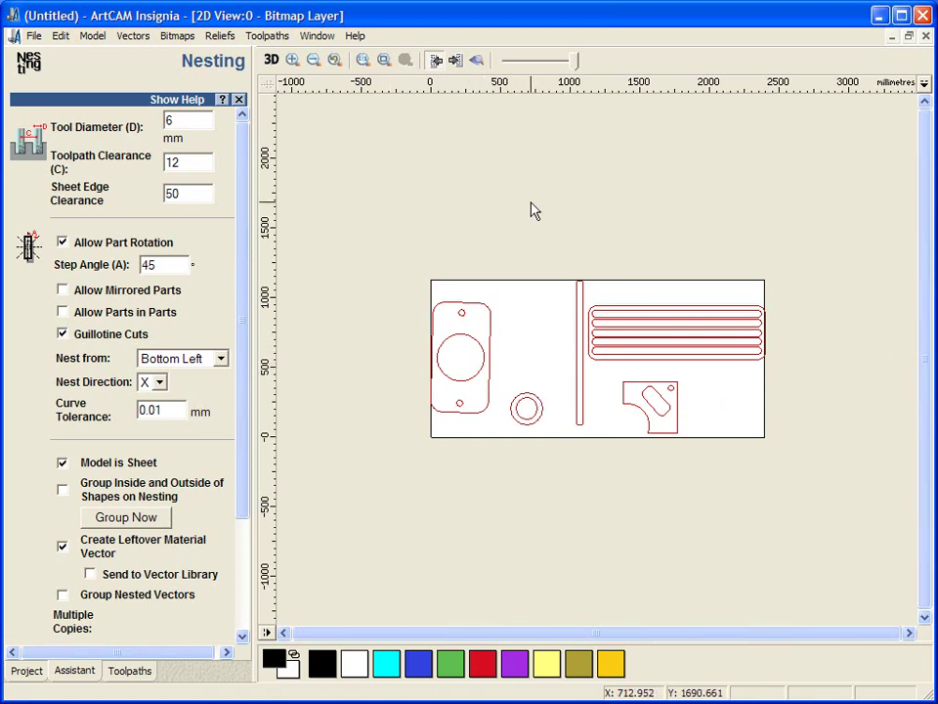
pyautogui.click(62, 334)
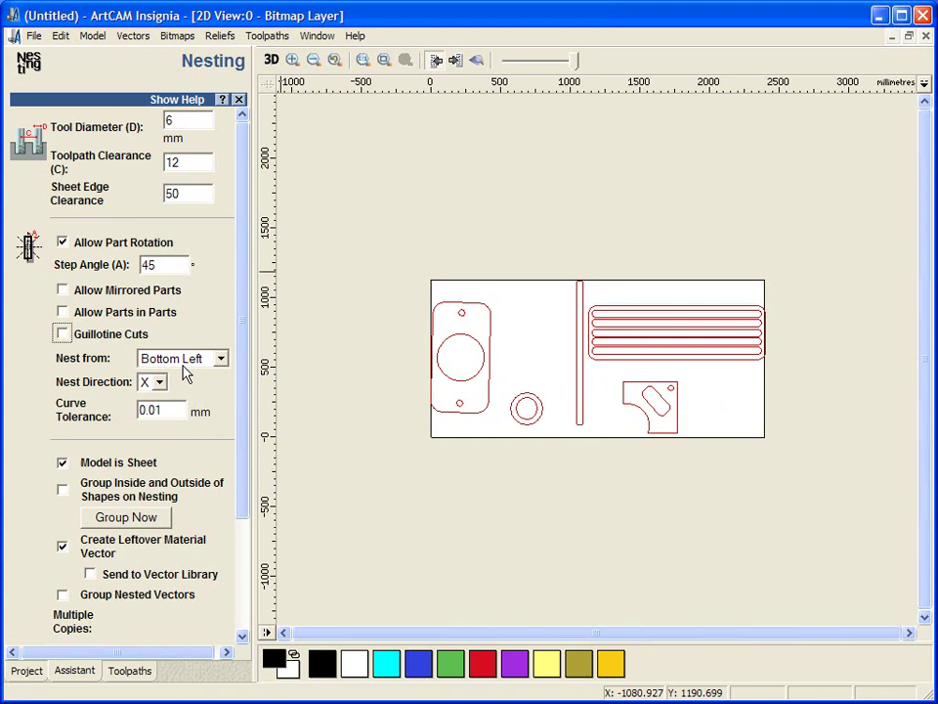
# Check the available nesting start corners and nest directions, keeping Bottom Left and X.
pyautogui.click(222, 360)
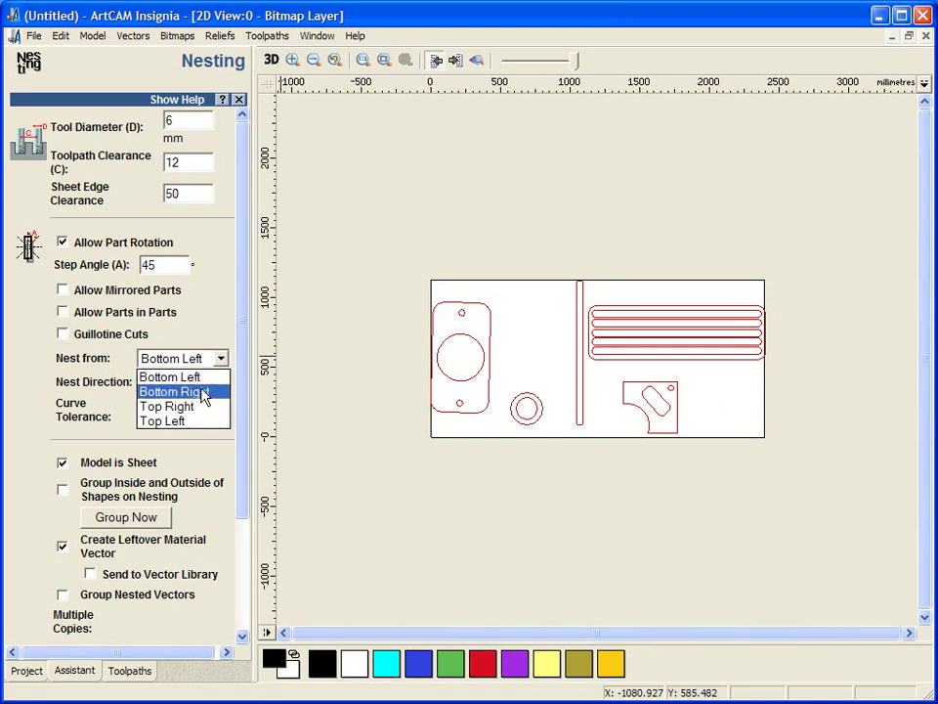
pyautogui.click(316, 413)
pyautogui.click(159, 382)
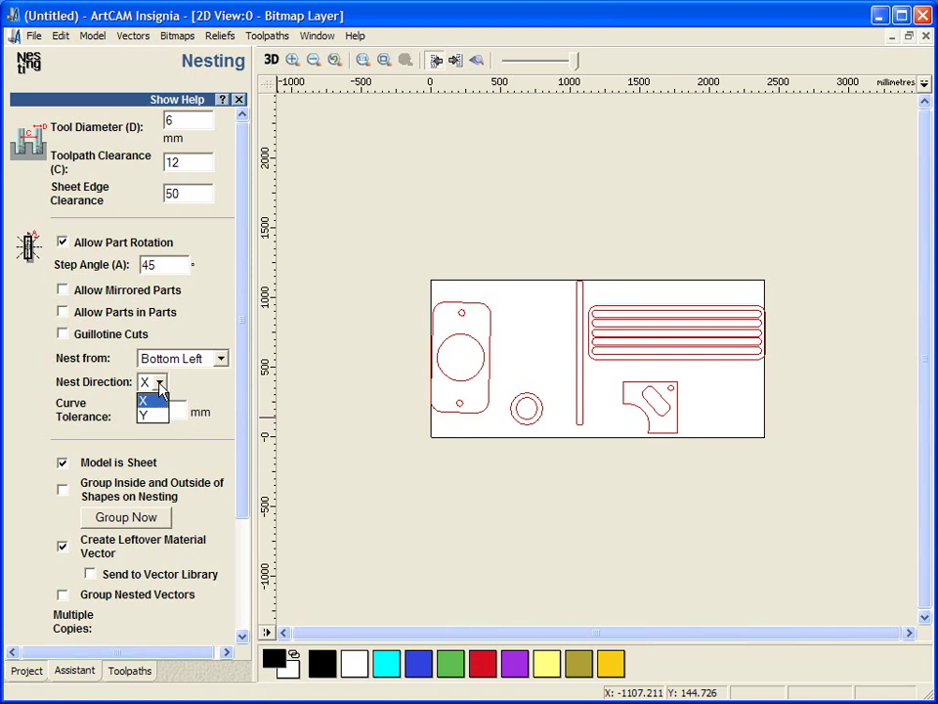
pyautogui.click(434, 439)
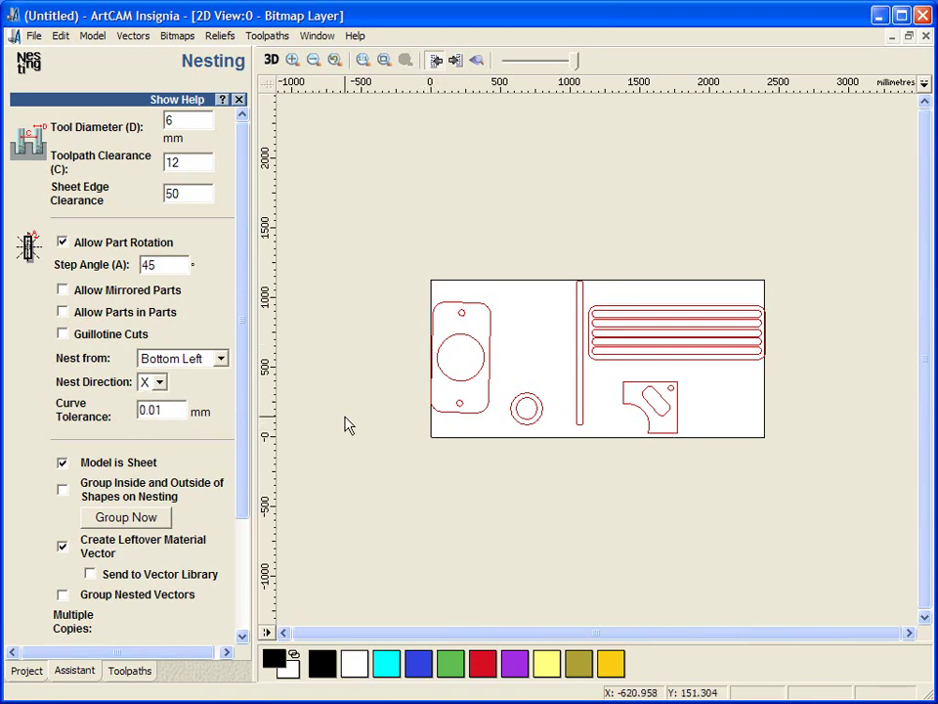
# Group the inside and outside vectors of all the parts on the sheet immediately, without waiting for nesting.
pyautogui.scroll(-1, 243, 474)
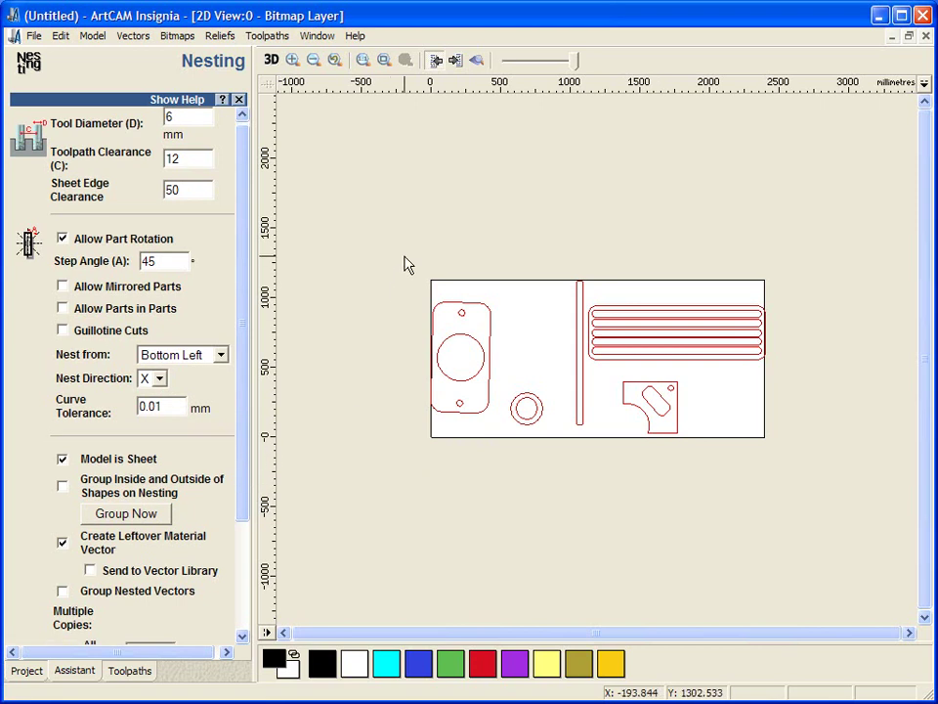
pyautogui.moveTo(400, 262); pyautogui.dragTo(402, 417)
pyautogui.moveTo(413, 266); pyautogui.dragTo(773, 456)
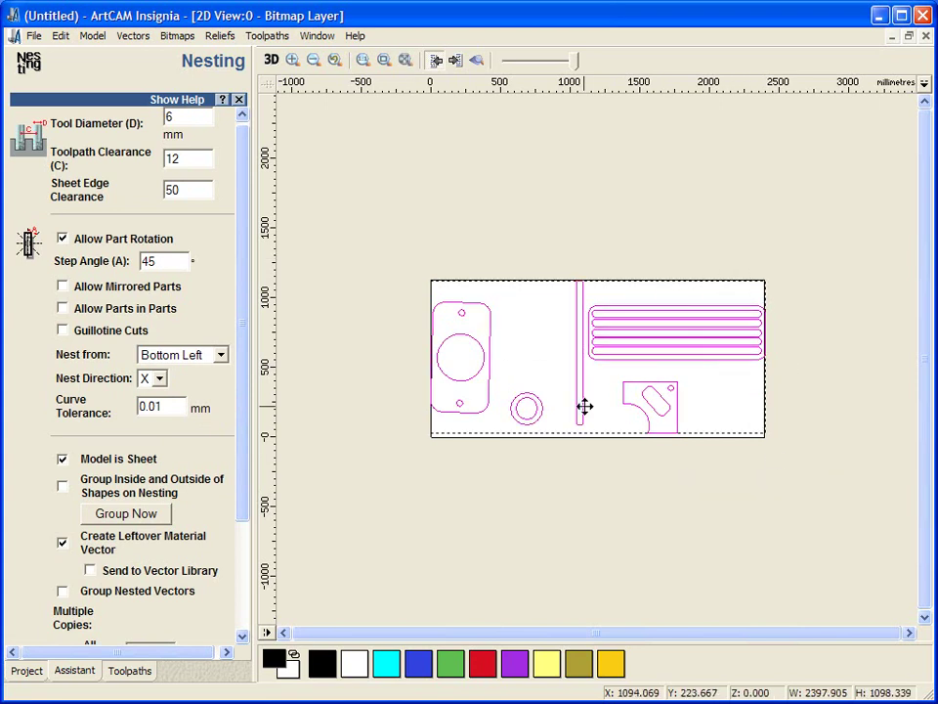
pyautogui.click(532, 384)
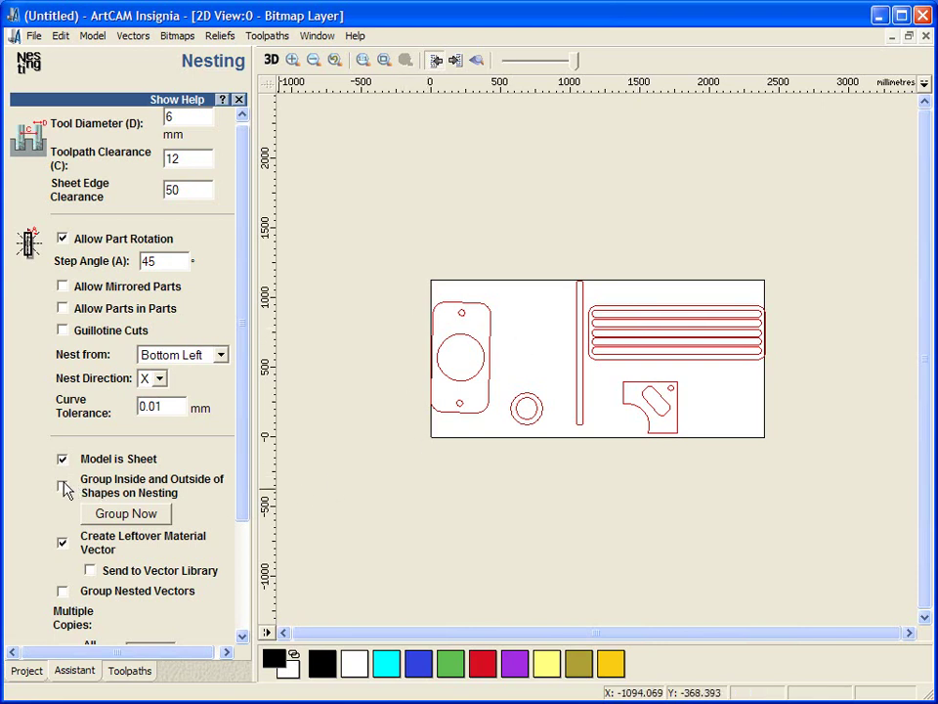
pyautogui.moveTo(81, 480); pyautogui.dragTo(147, 480)
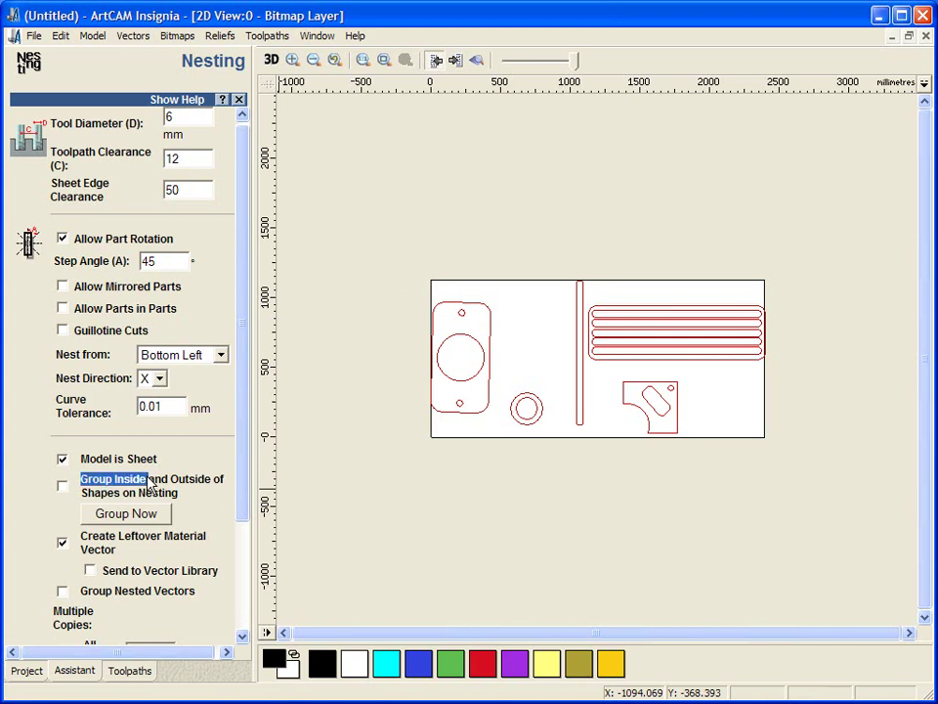
pyautogui.moveTo(382, 256); pyautogui.dragTo(502, 448)
pyautogui.click(156, 515)
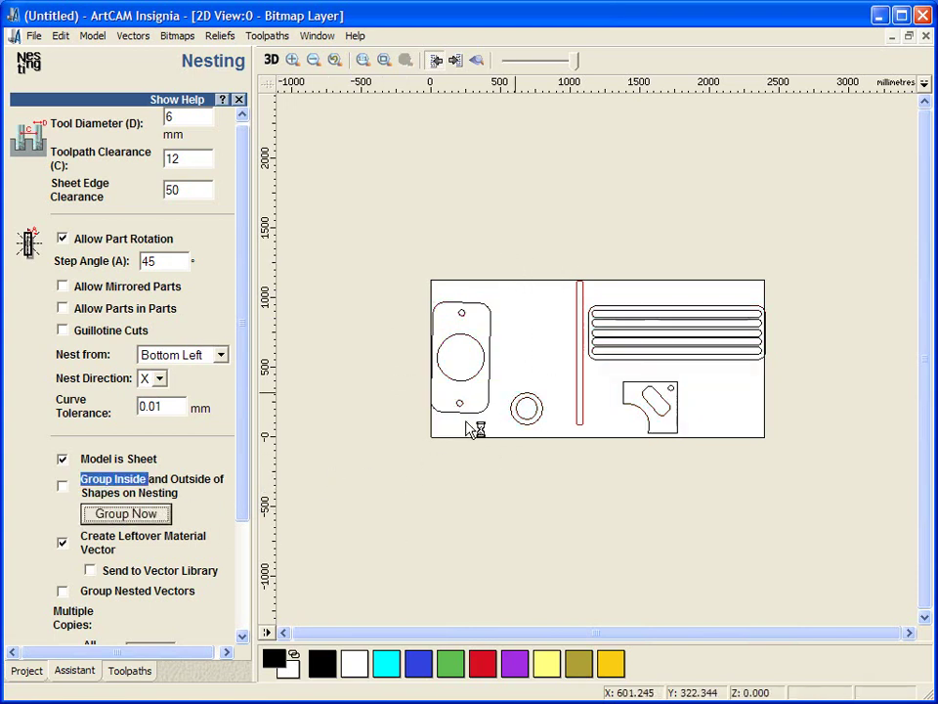
# Check the grouping of the notched bracket and the slotted panel by selecting each of them.
pyautogui.click(512, 397)
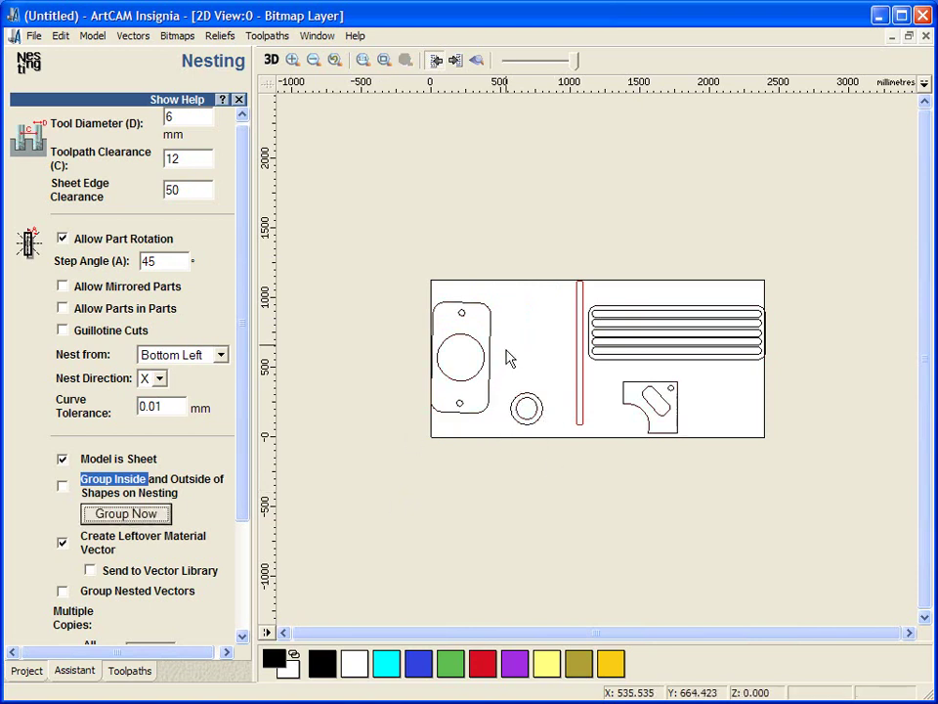
pyautogui.moveTo(599, 381); pyautogui.dragTo(684, 457)
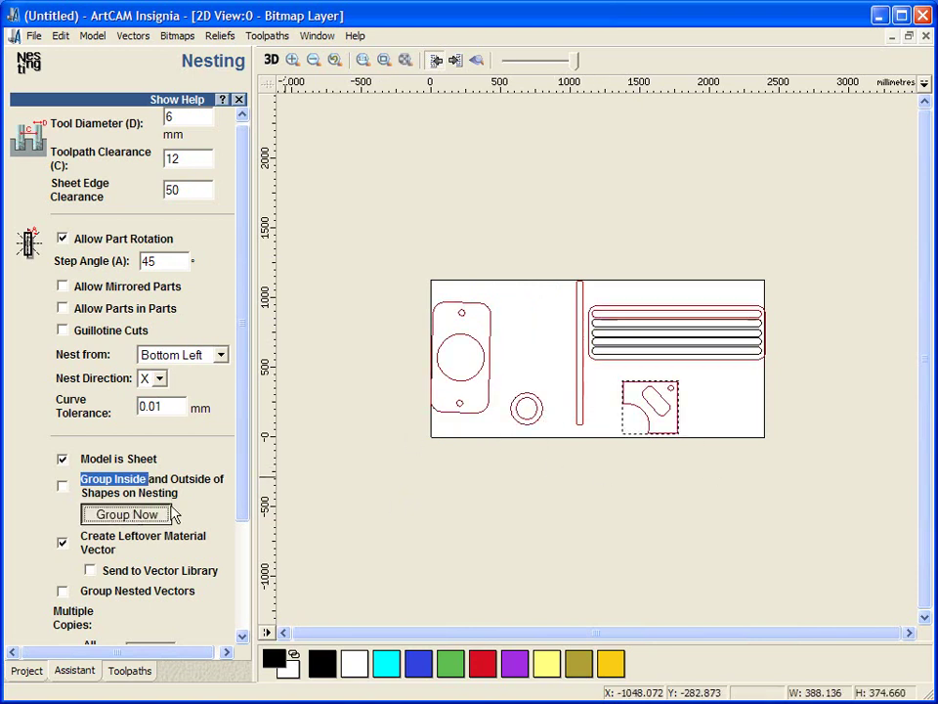
pyautogui.click(698, 436)
pyautogui.moveTo(784, 370); pyautogui.dragTo(588, 283)
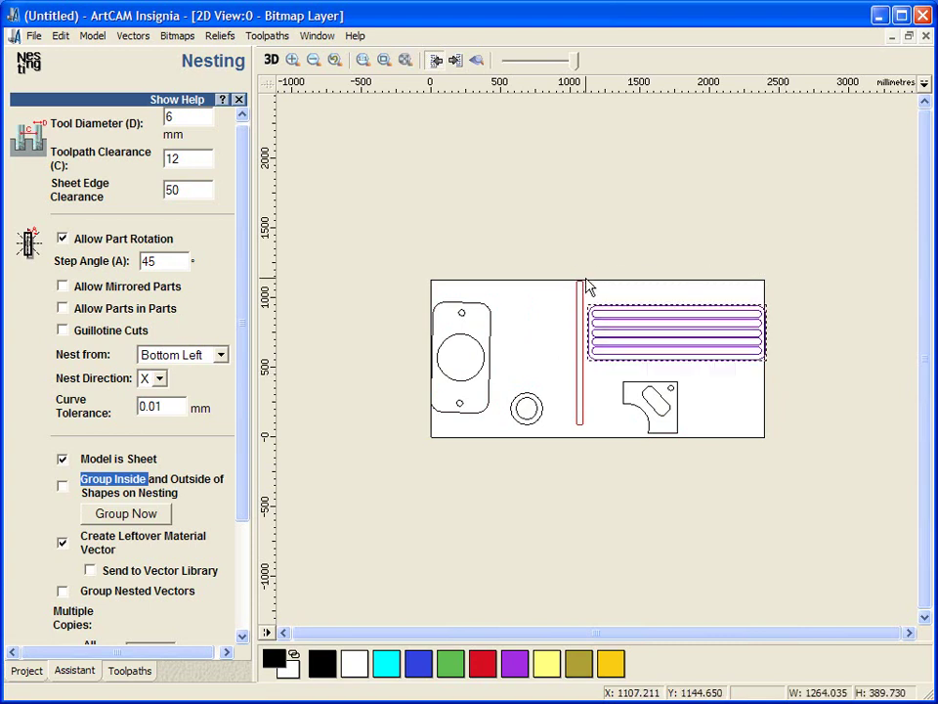
pyautogui.click(524, 555)
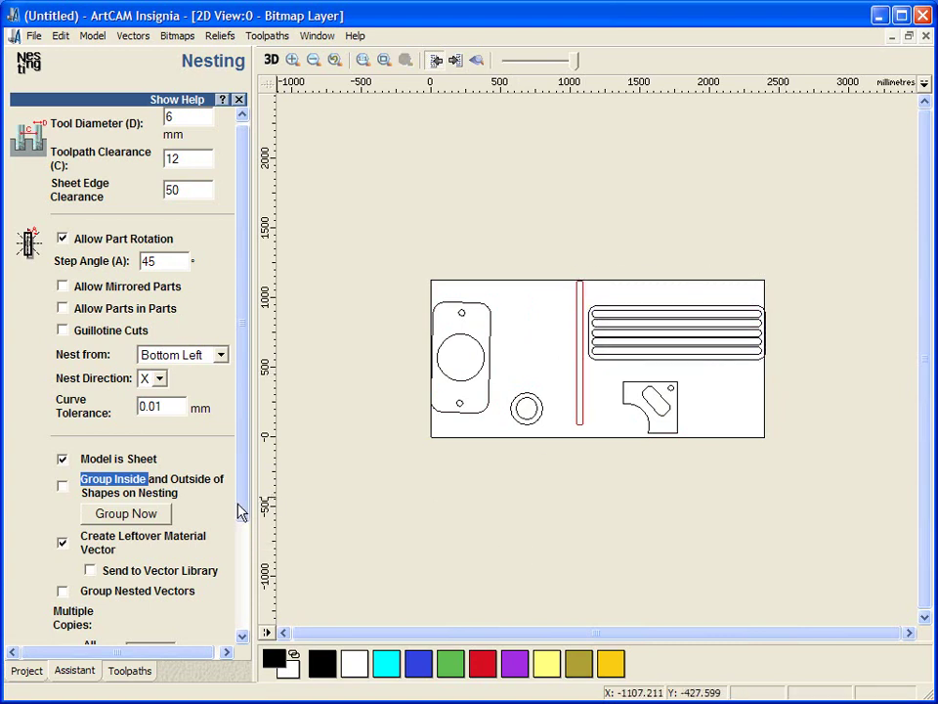
# Turn off the creation of a leftover material vector for the nest.
pyautogui.moveTo(244, 505); pyautogui.dragTo(238, 588)
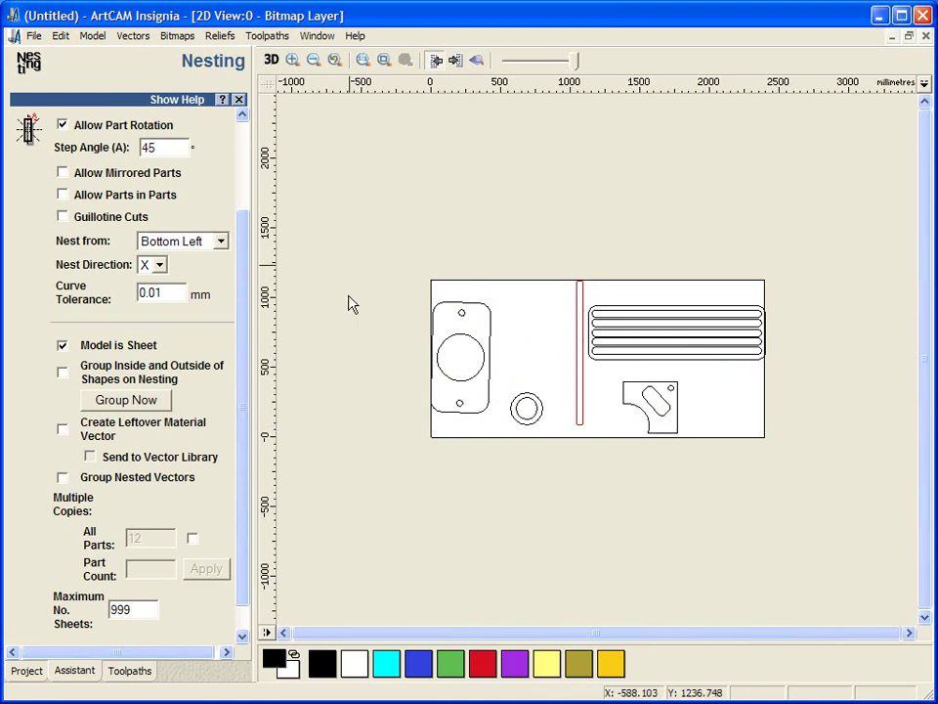
# Select all the parts, enable multiple copies for all parts, and switch that option back off.
pyautogui.moveTo(346, 239); pyautogui.dragTo(737, 509)
pyautogui.moveTo(341, 290); pyautogui.dragTo(879, 519)
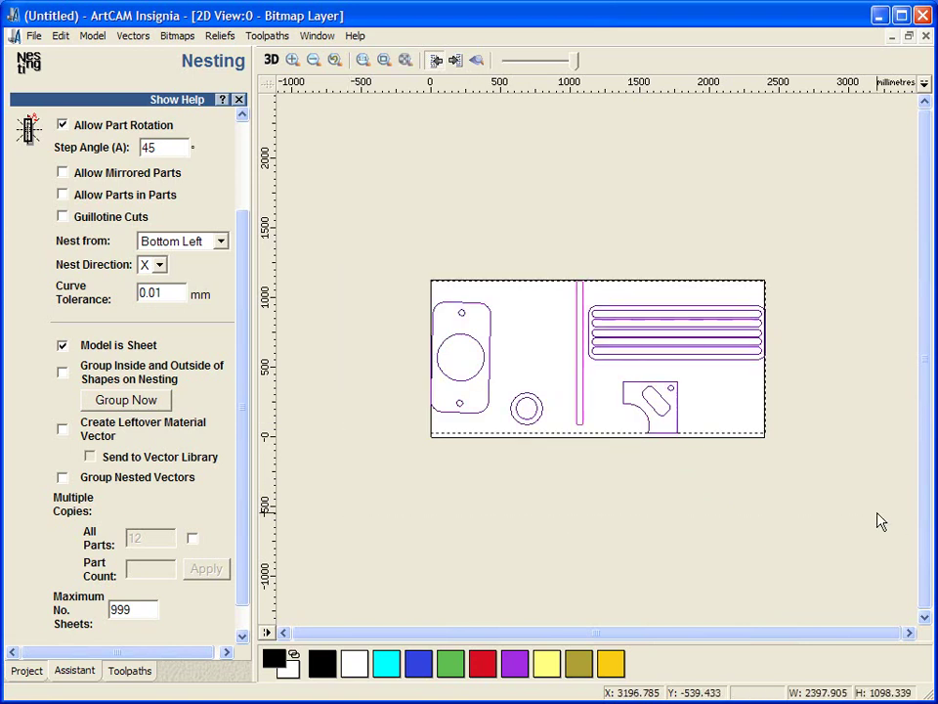
pyautogui.click(191, 538)
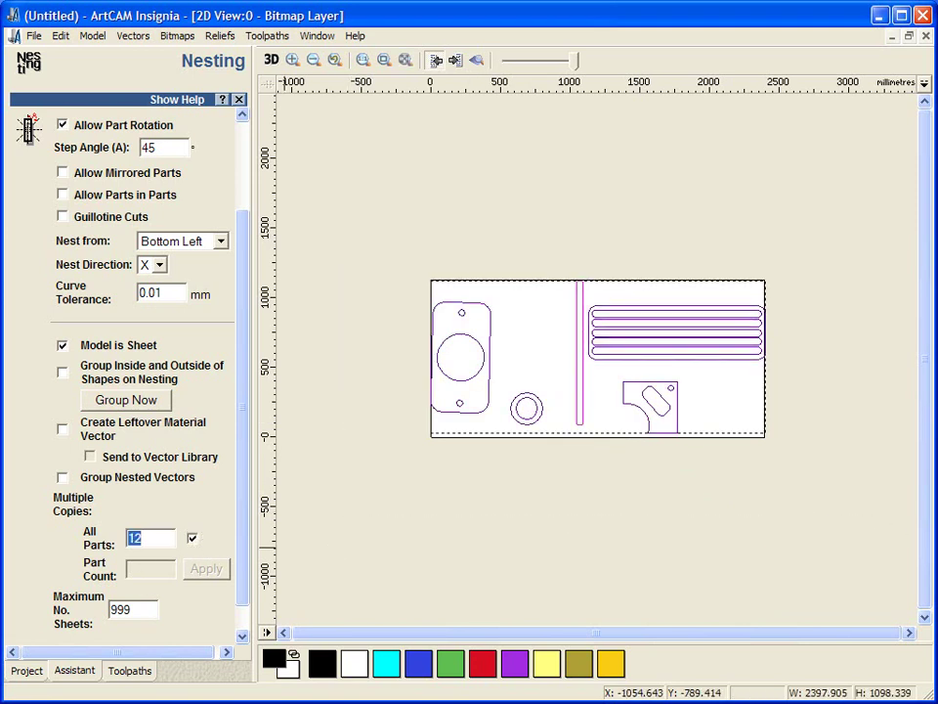
pyautogui.click(440, 538)
pyautogui.click(192, 541)
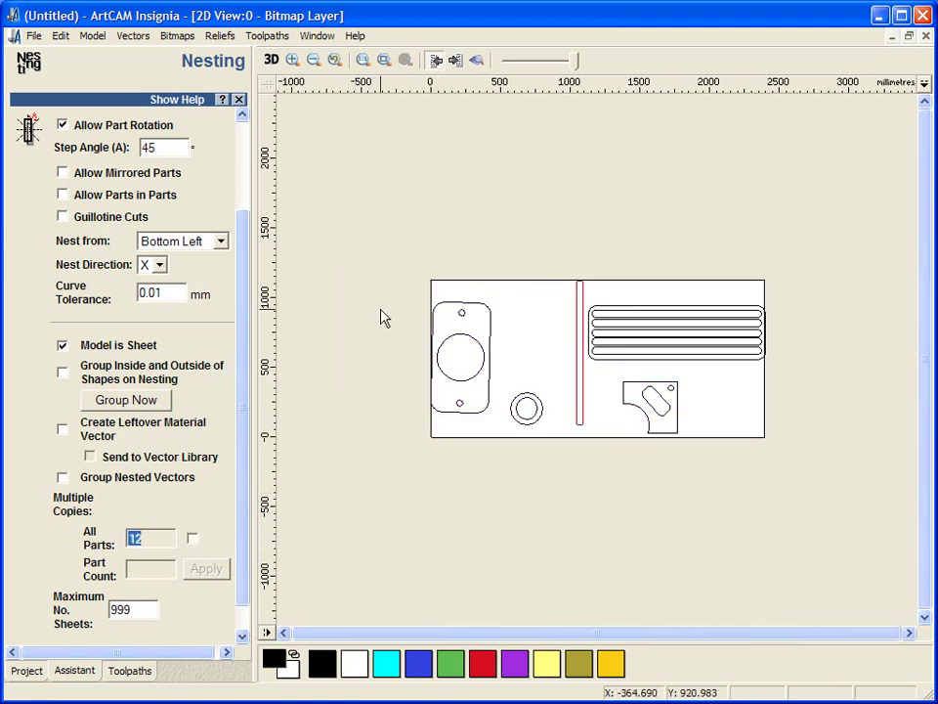
# Set the part count to 6 for the large-hole plate and to 9 for the ring.
pyautogui.moveTo(397, 266); pyautogui.dragTo(507, 438)
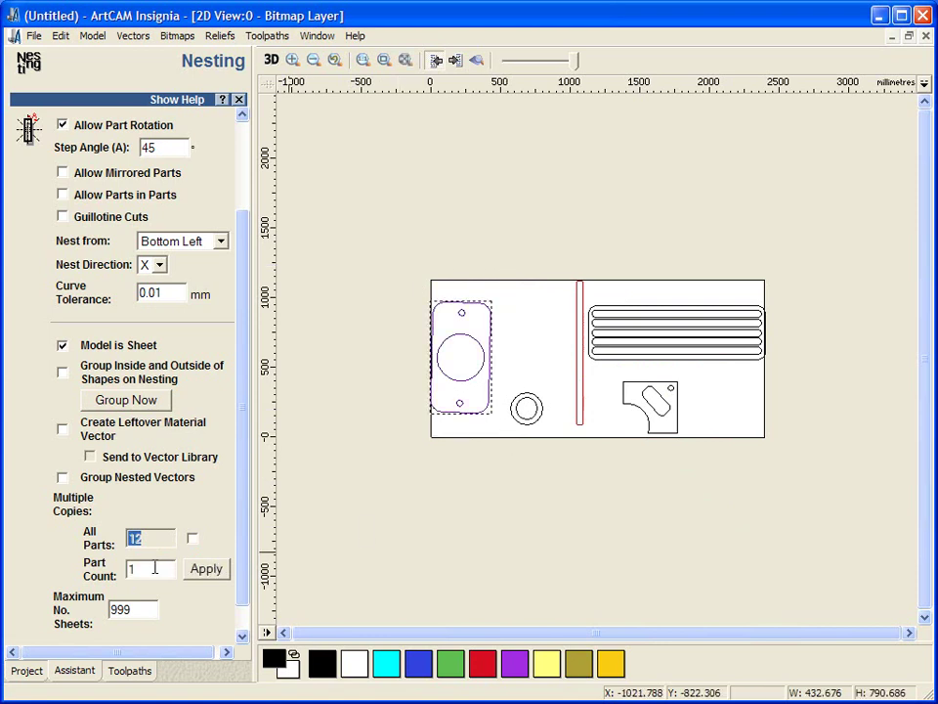
pyautogui.click(206, 569)
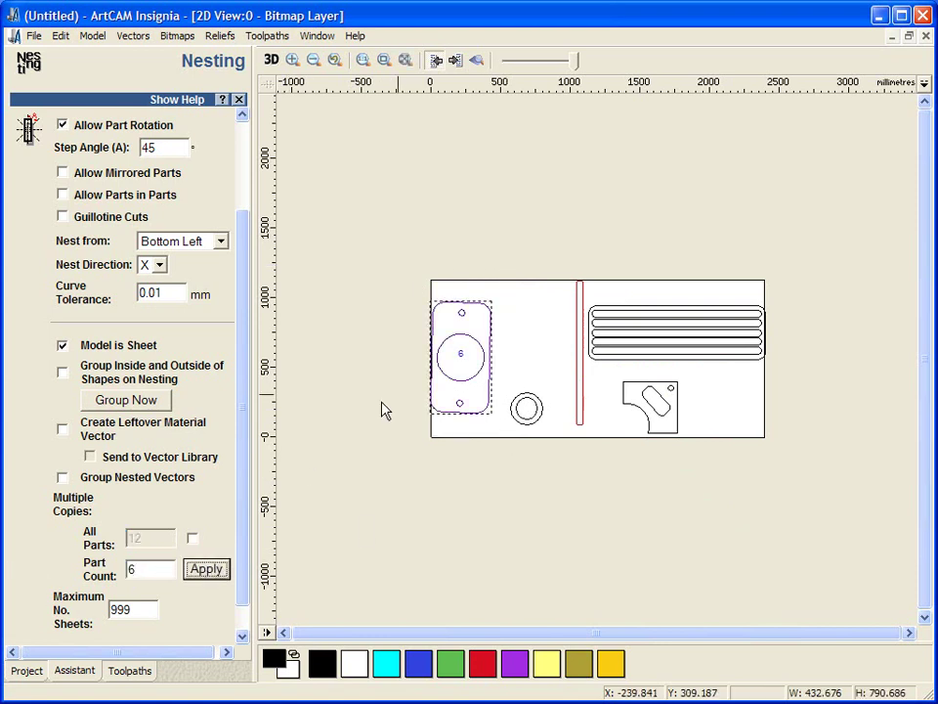
pyautogui.scroll(2, 383, 411)
pyautogui.moveTo(437, 423); pyautogui.dragTo(540, 532)
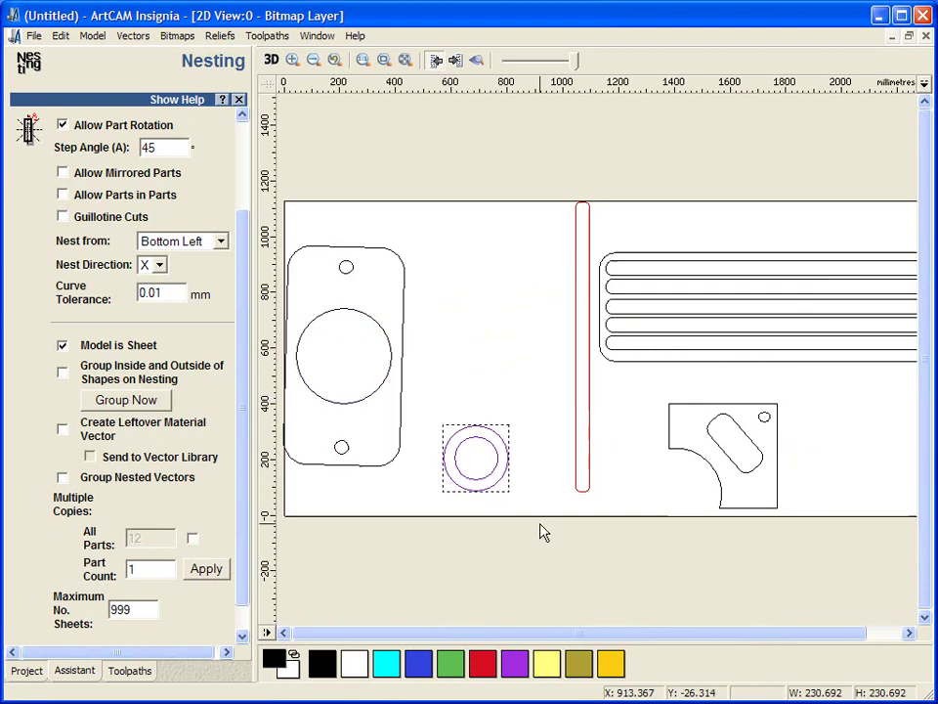
pyautogui.click(200, 570)
# Set the part count to 11 for the notched bracket and to 3 for the slotted panel.
pyautogui.moveTo(622, 383); pyautogui.dragTo(869, 557)
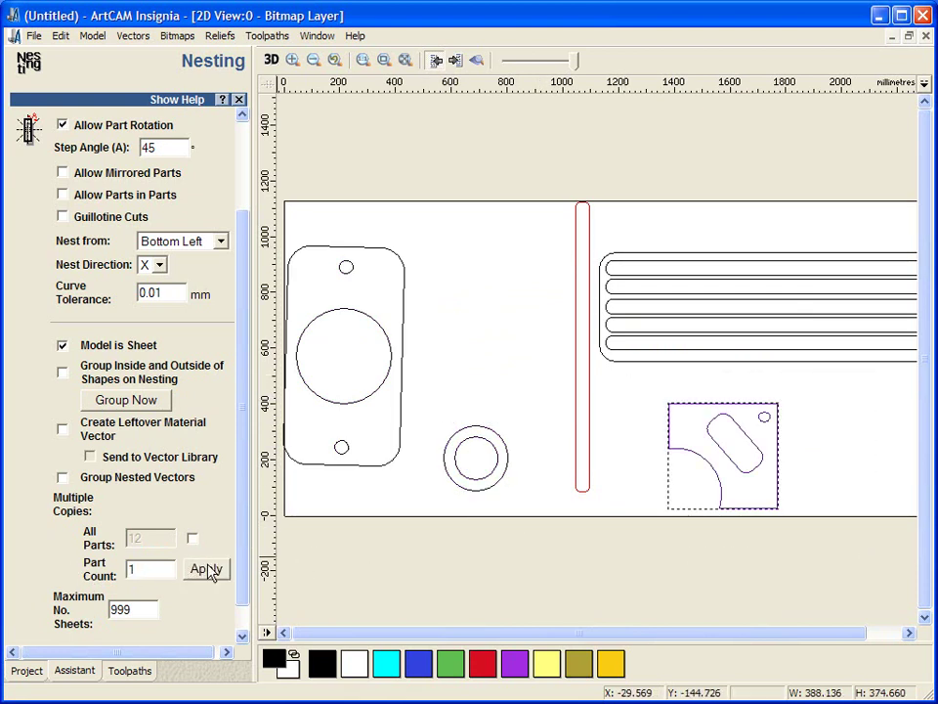
pyautogui.write('1')
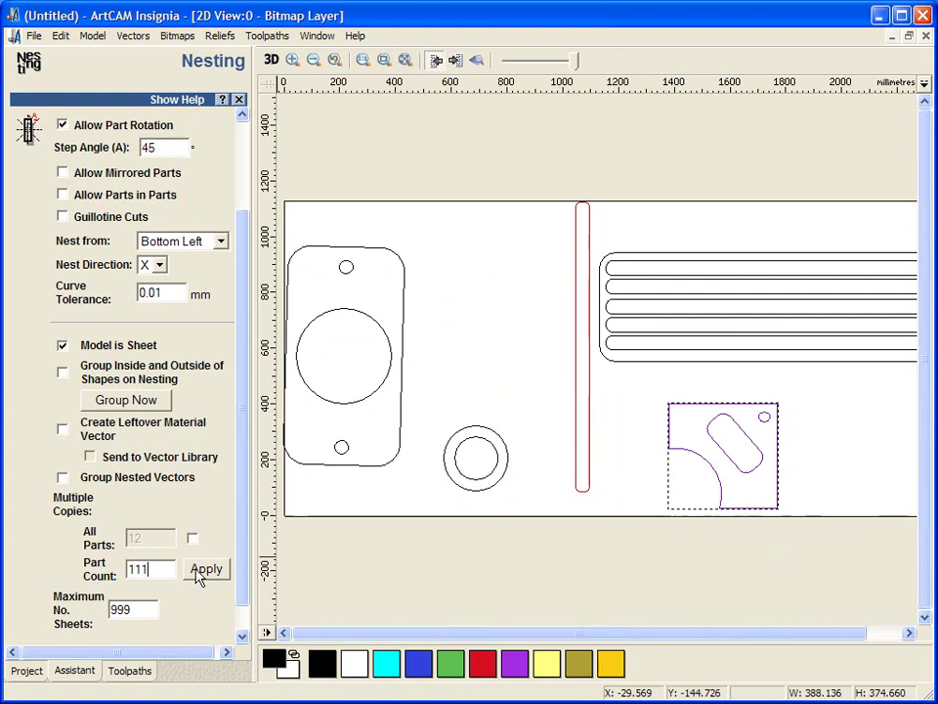
pyautogui.click(199, 569)
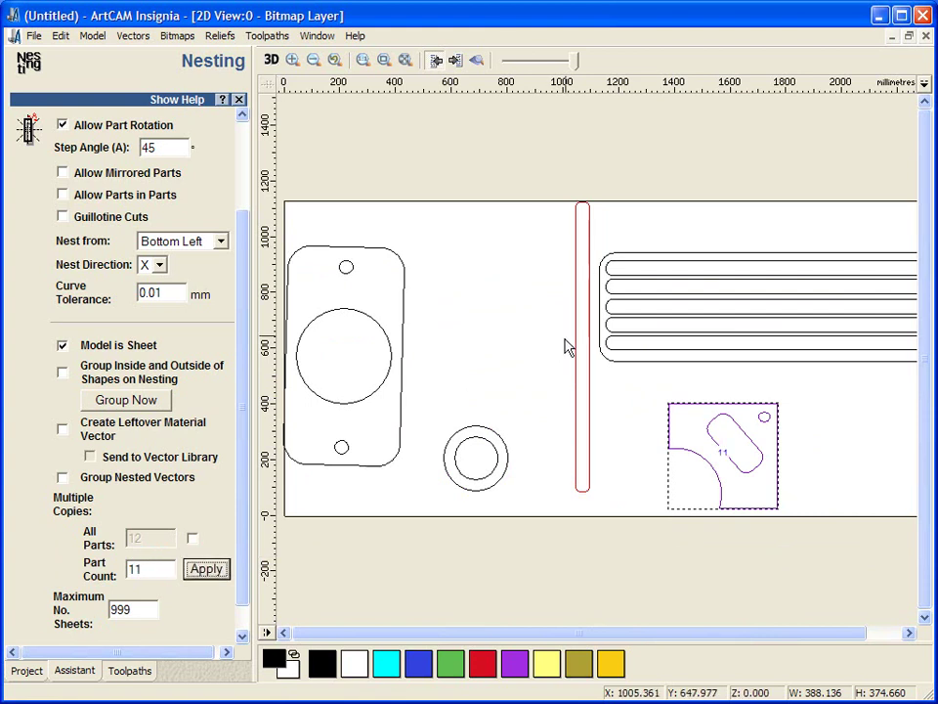
pyautogui.click(631, 298)
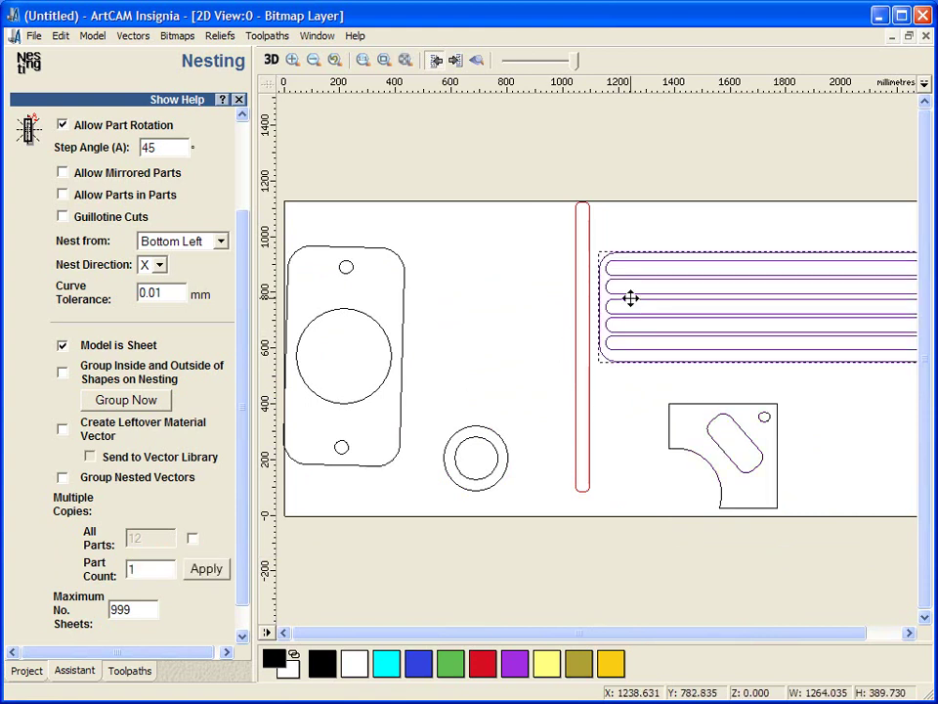
pyautogui.write('3')
pyautogui.click(201, 573)
pyautogui.scroll(-1, 456, 497)
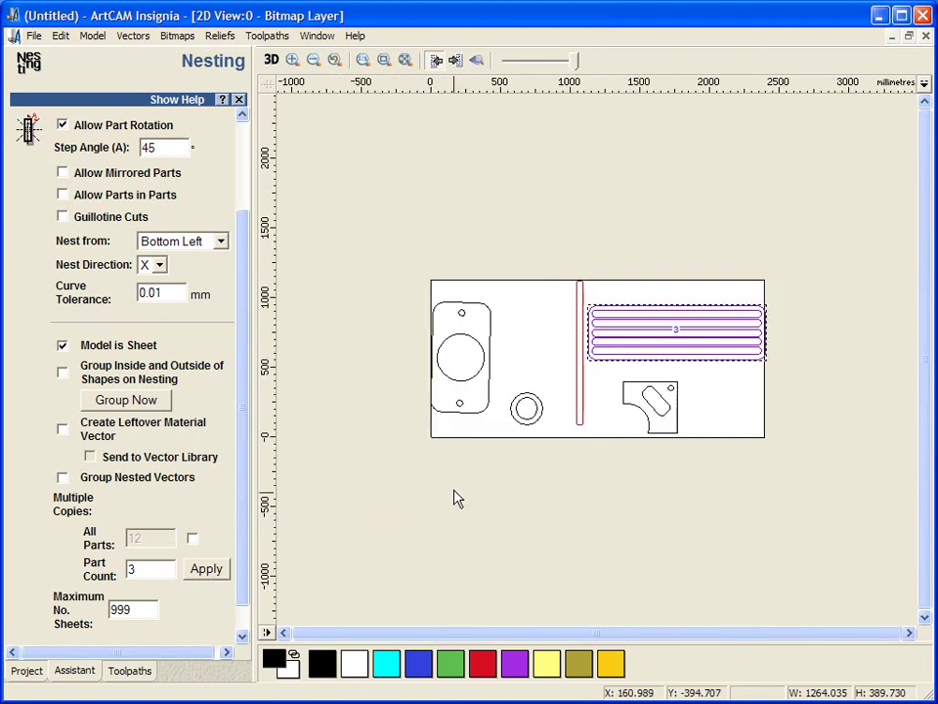
# Select all the parts on the sheet and nest them with their individual part counts.
pyautogui.click(381, 267)
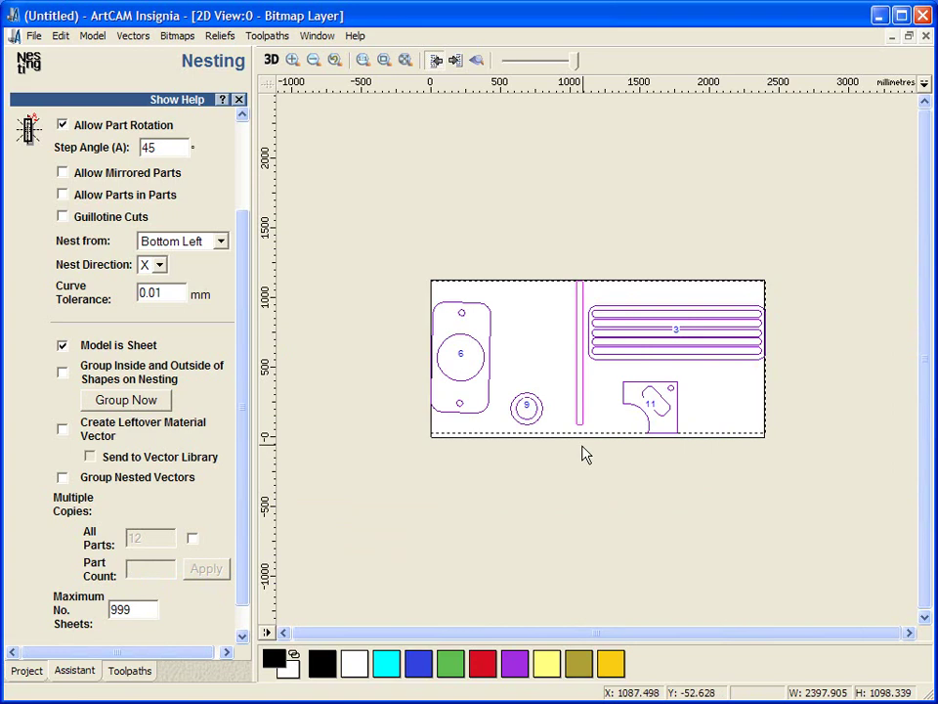
pyautogui.click(241, 636)
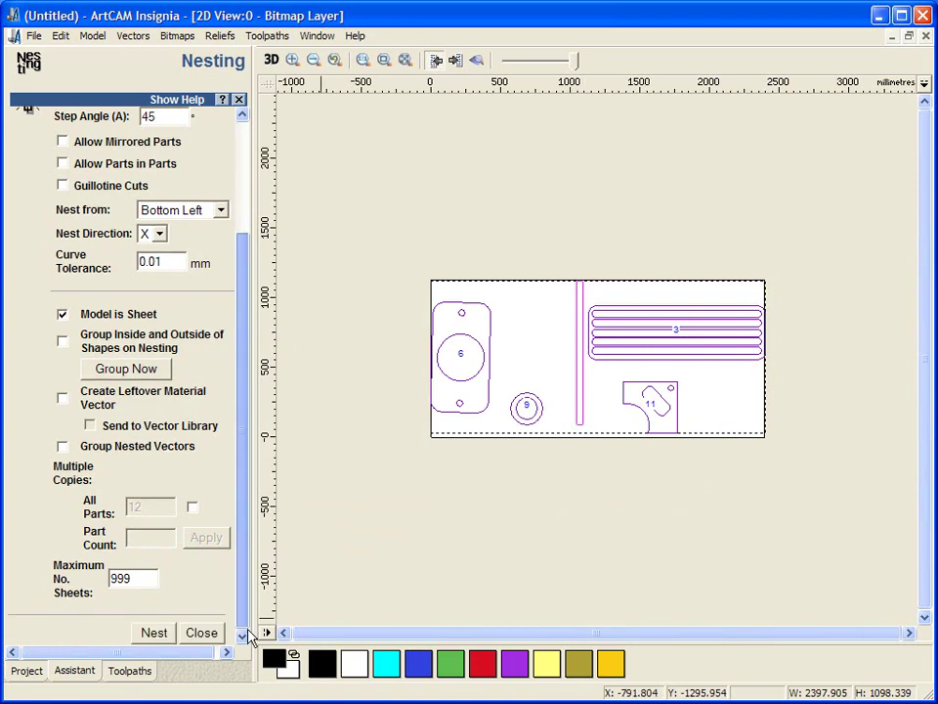
pyautogui.click(154, 632)
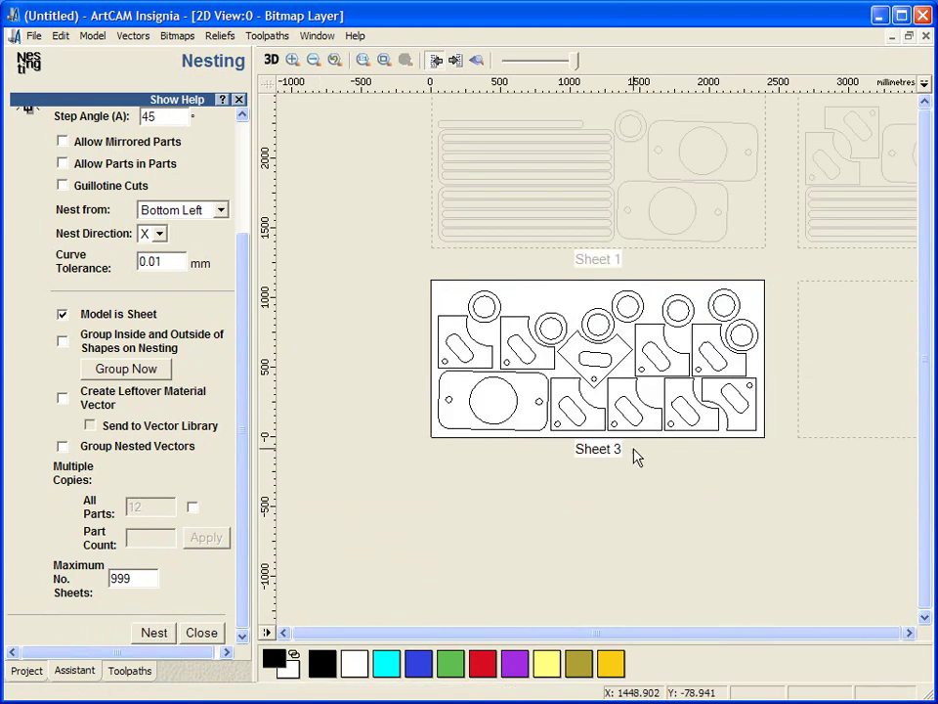
# Examine the nested sheets and the sheet list, looking closely at the arrangement of parts on Sheet 3.
pyautogui.scroll(3, 234, 272)
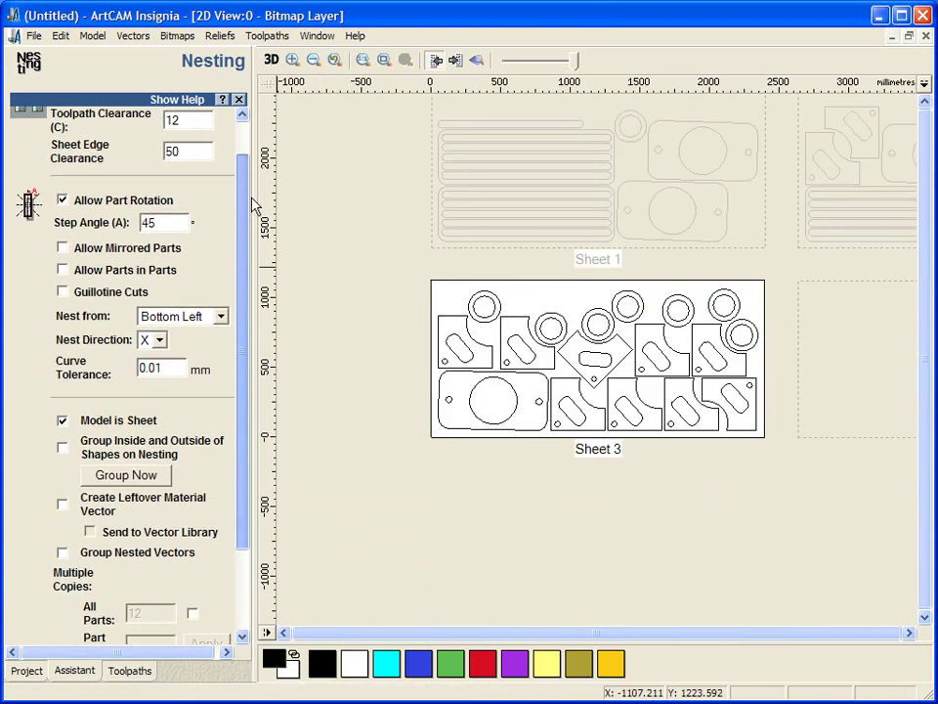
pyautogui.moveTo(239, 181); pyautogui.dragTo(246, 160)
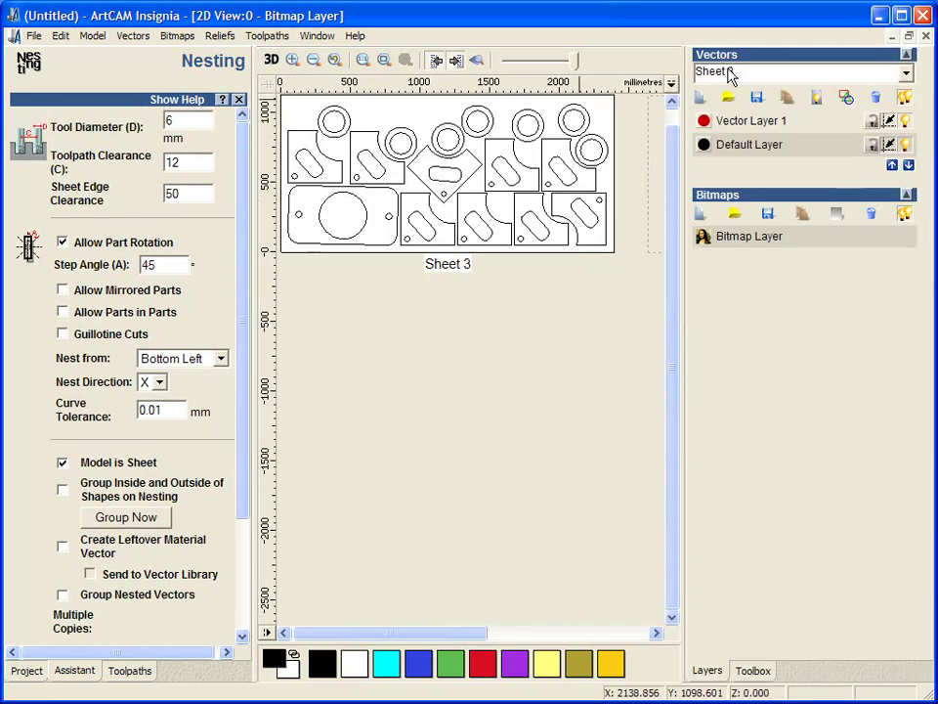
pyautogui.click(728, 73)
pyautogui.click(461, 323)
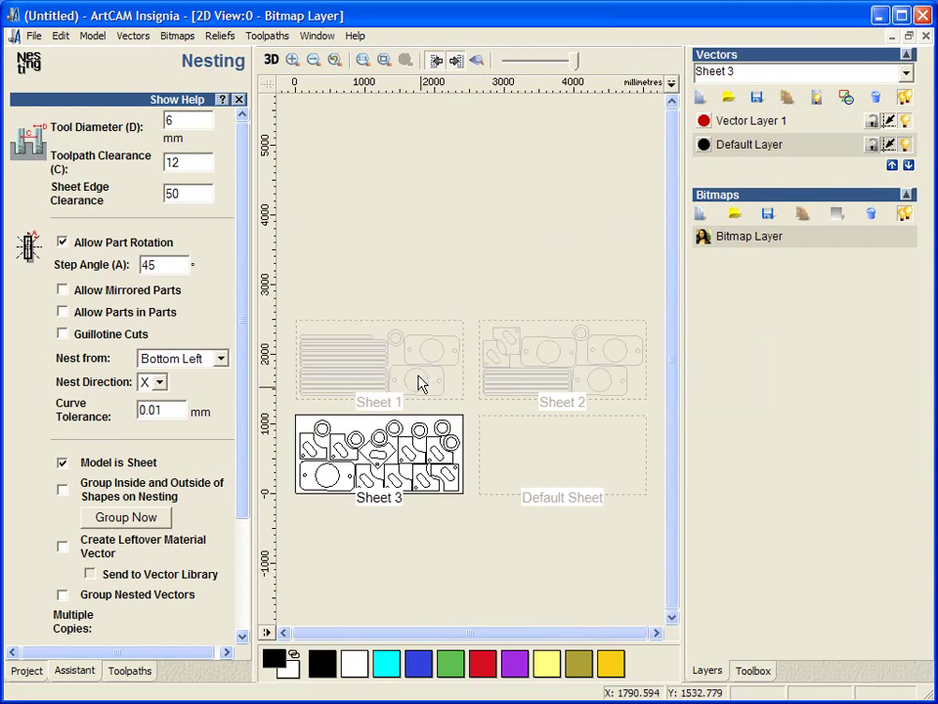
pyautogui.scroll(2, 446, 443)
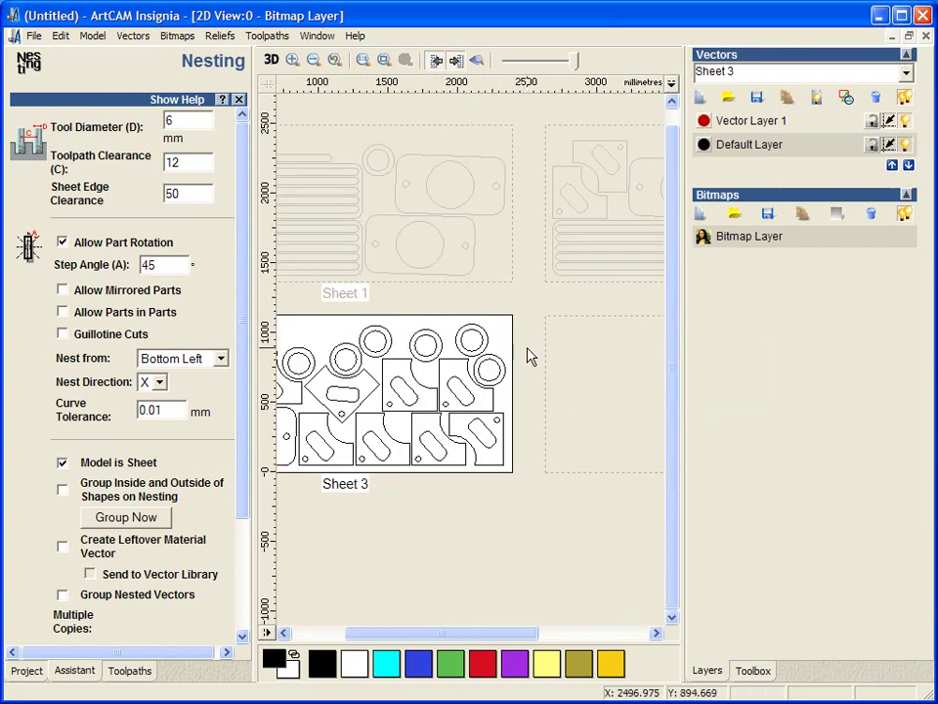
pyautogui.scroll(3, 423, 393)
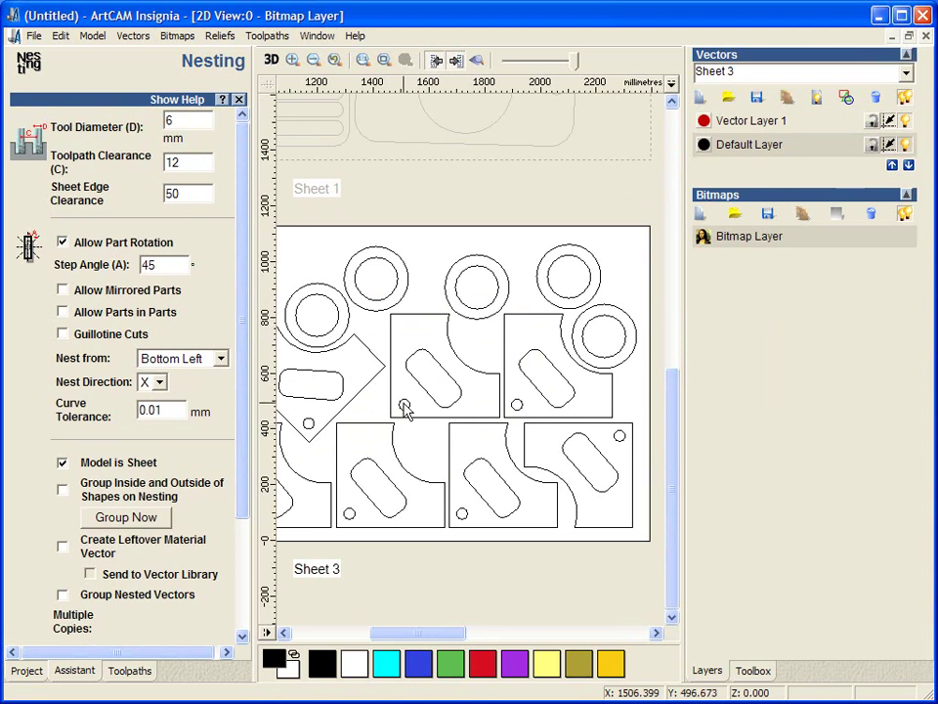
pyautogui.scroll(-4, 400, 404)
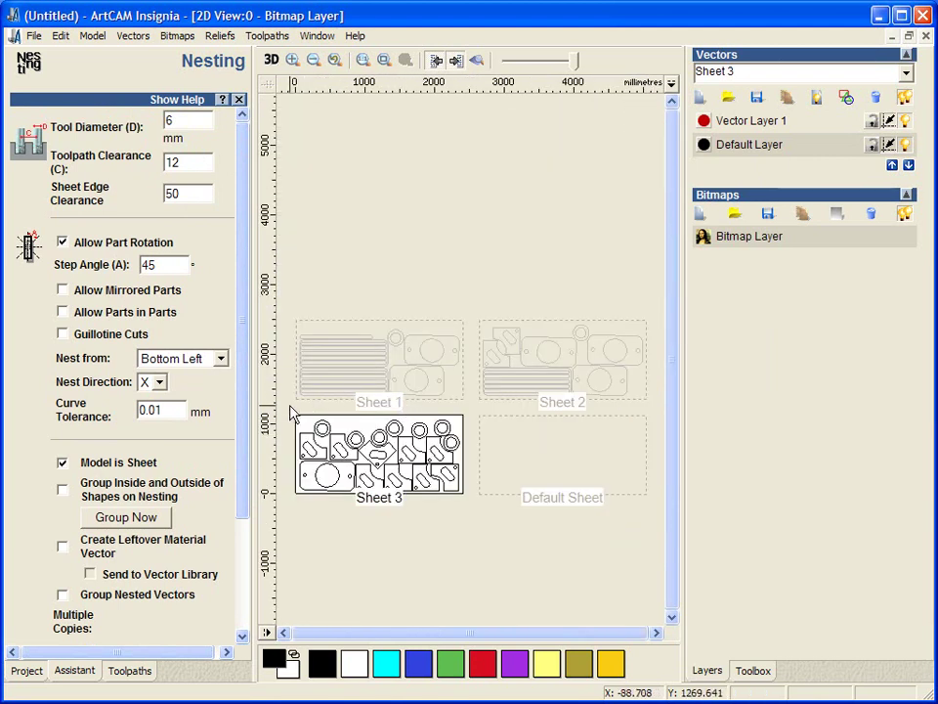
# Close and reopen the nesting settings, discarding the nested sheets and restoring the original parts on the default sheet.
pyautogui.moveTo(296, 411); pyautogui.dragTo(555, 524)
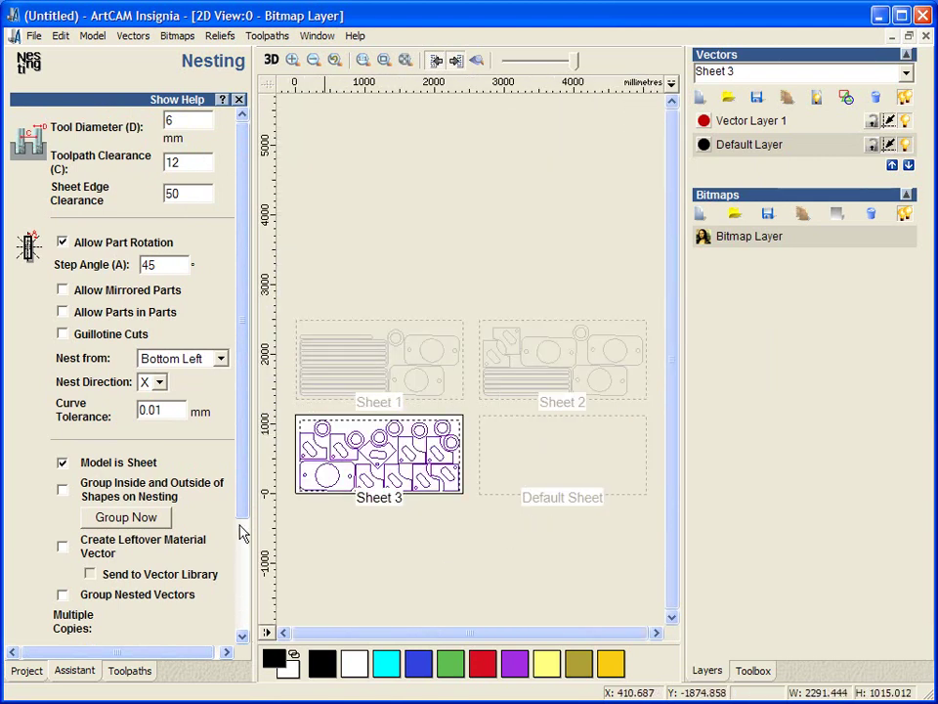
pyautogui.moveTo(240, 529); pyautogui.dragTo(210, 651)
pyautogui.click(202, 633)
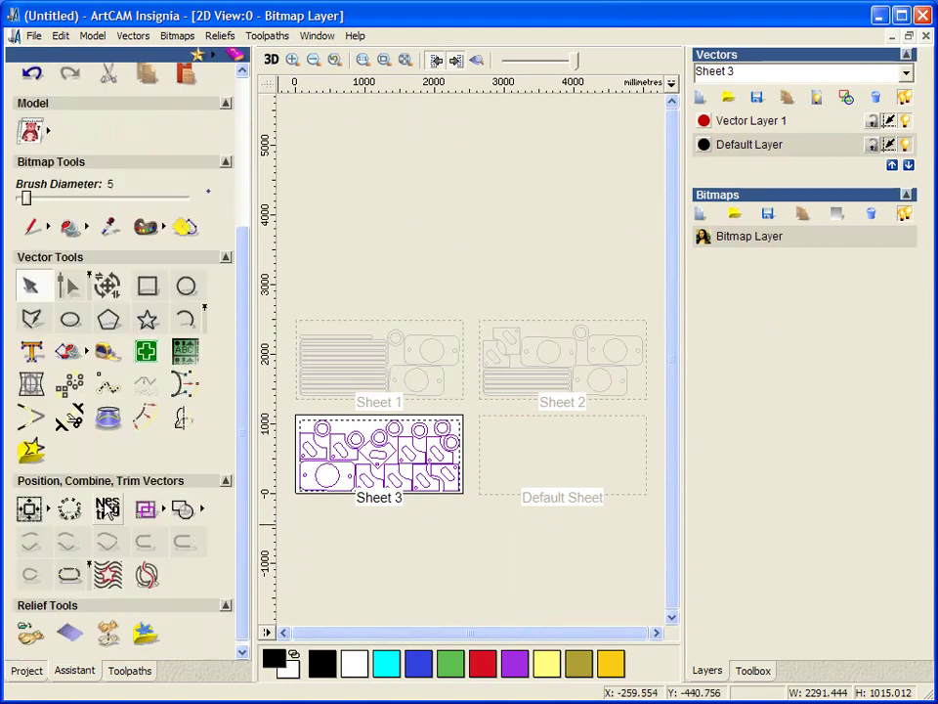
pyautogui.click(108, 507)
pyautogui.click(436, 576)
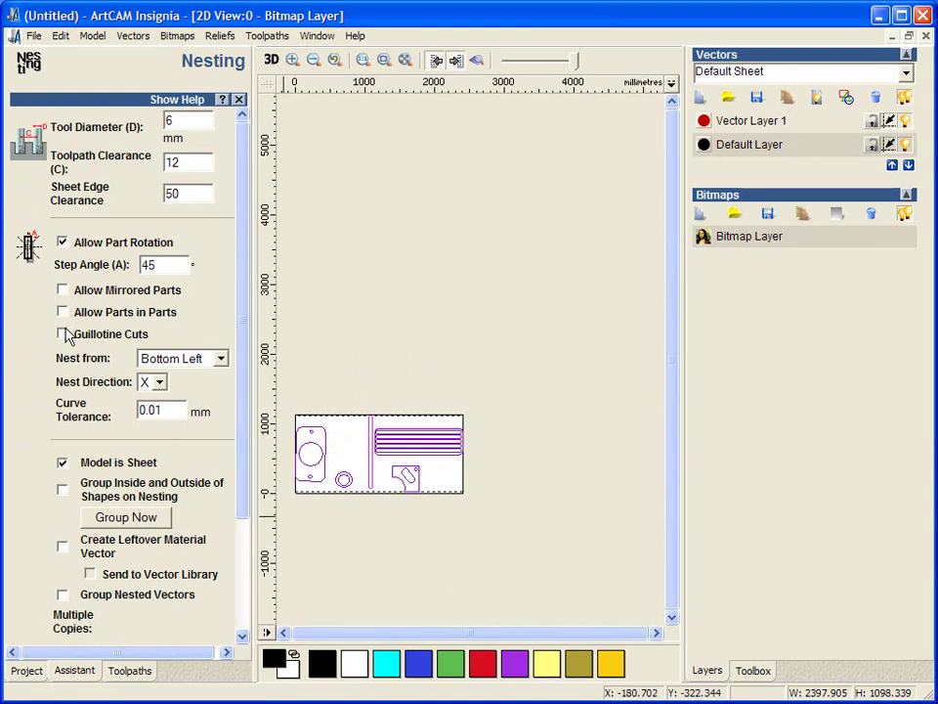
# Enable the creation of a leftover material vector and nest the selected parts.
pyautogui.click(61, 546)
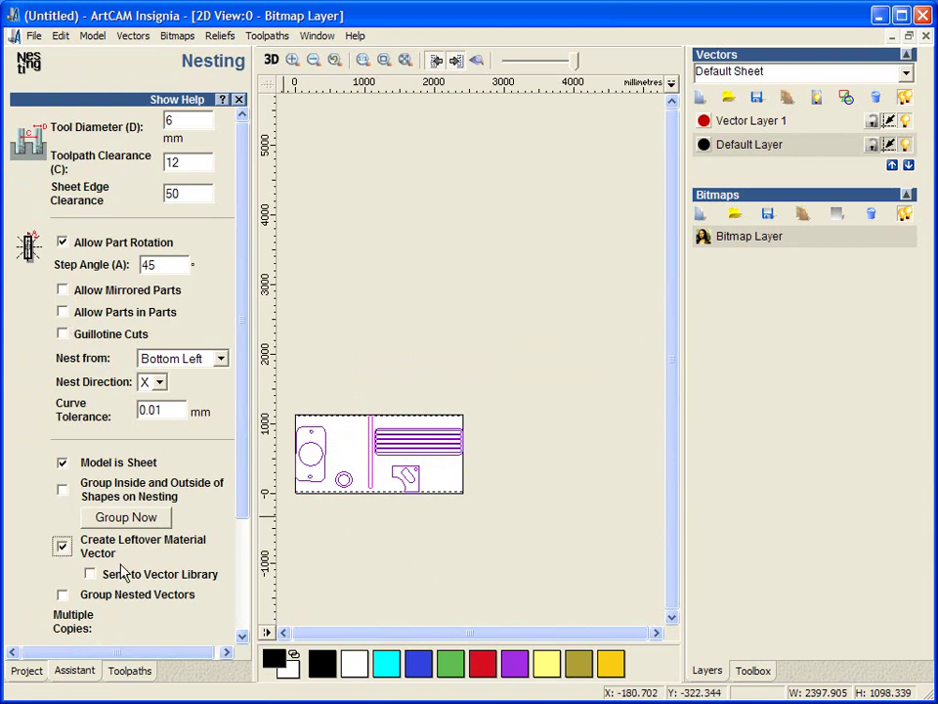
pyautogui.moveTo(244, 488); pyautogui.dragTo(240, 618)
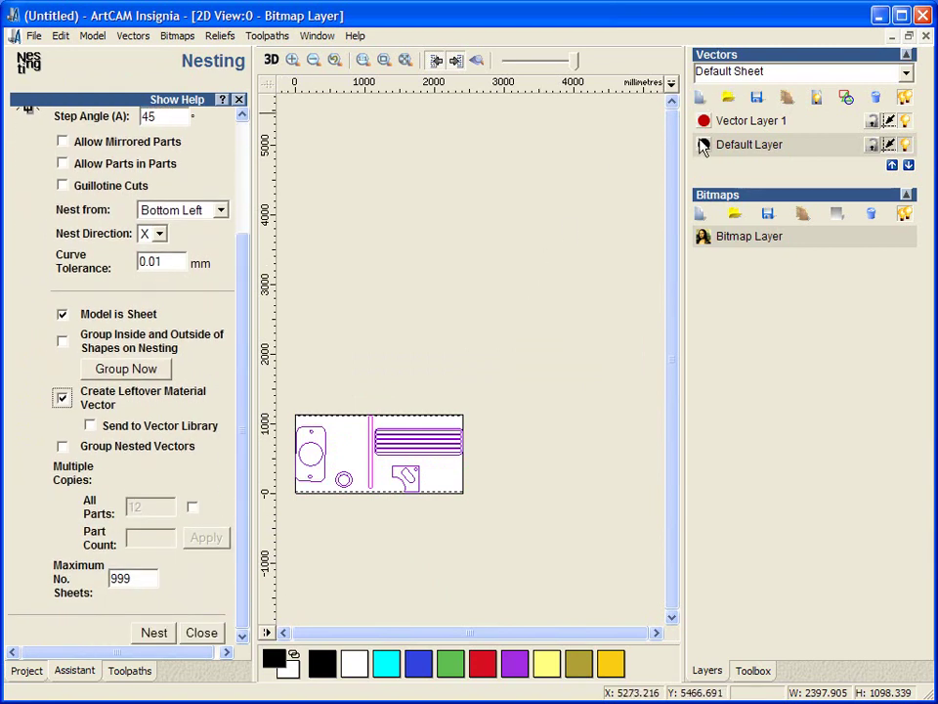
pyautogui.click(146, 637)
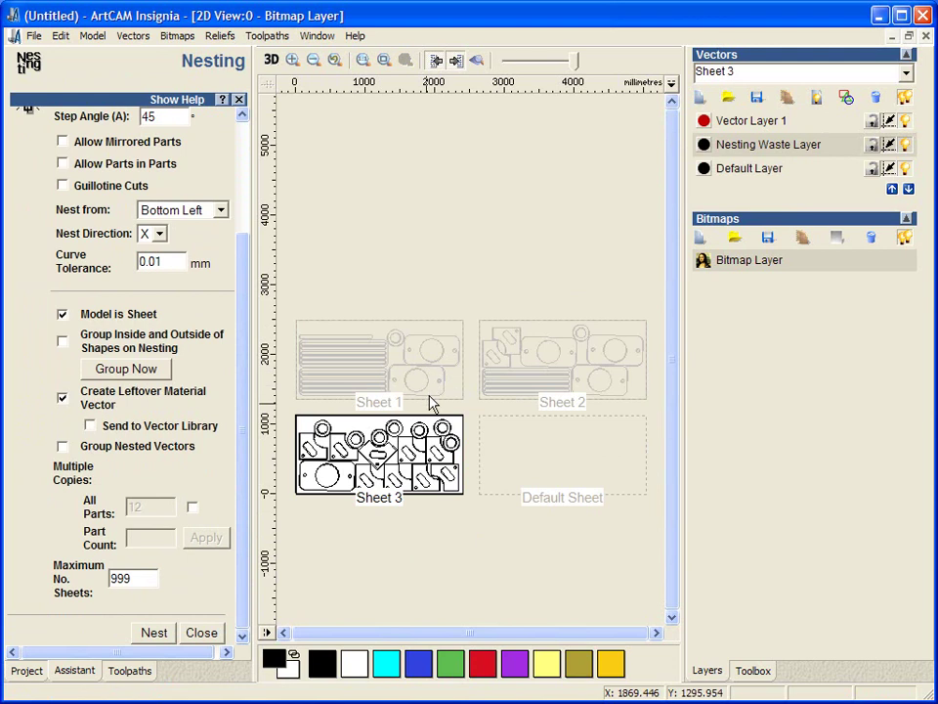
# Close the nesting settings and leave only the Default Layer visible and active on Sheet 3.
pyautogui.click(202, 633)
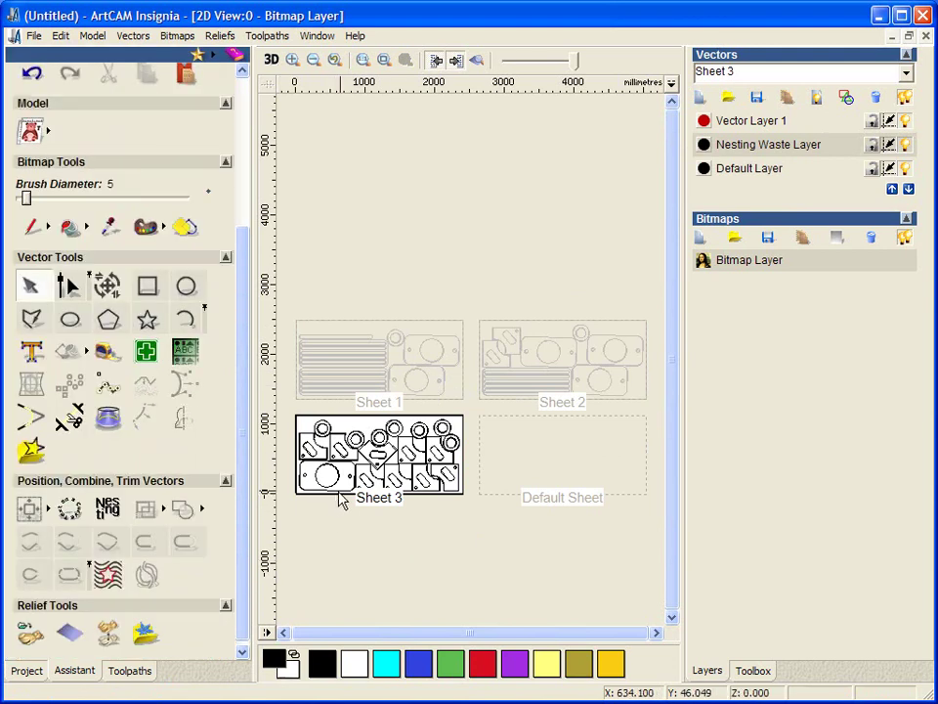
pyautogui.scroll(2, 341, 497)
pyautogui.click(907, 144)
pyautogui.click(907, 120)
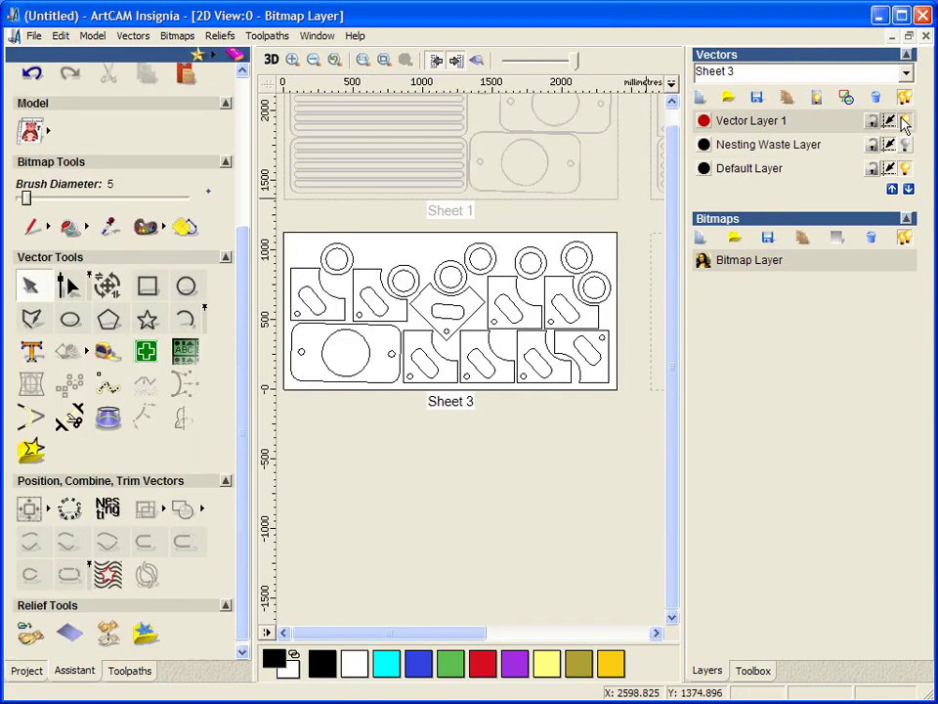
pyautogui.click(749, 168)
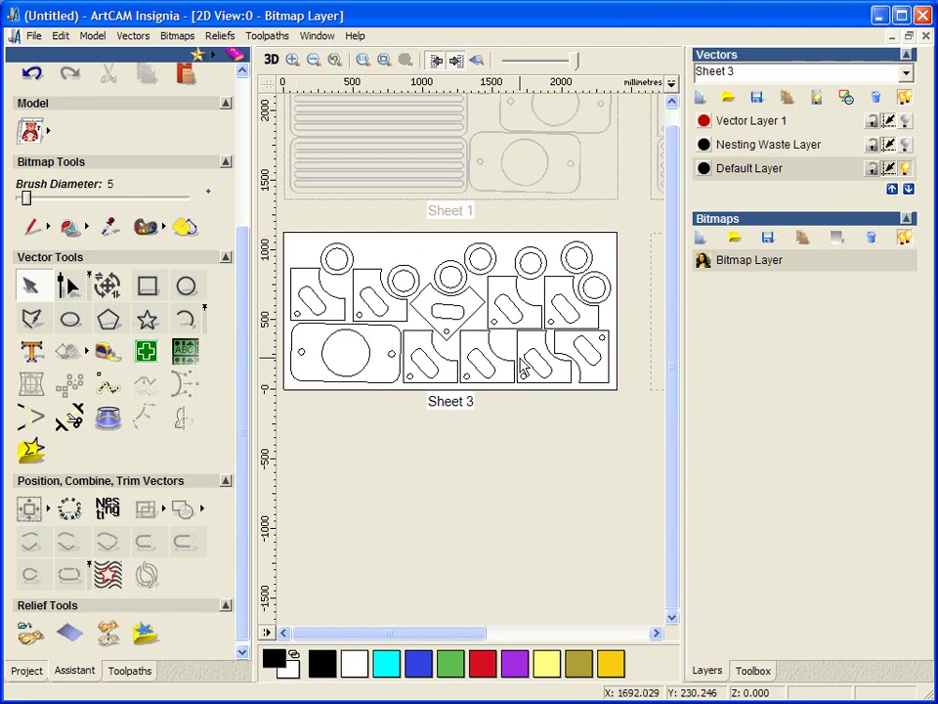
pyautogui.scroll(2, 477, 298)
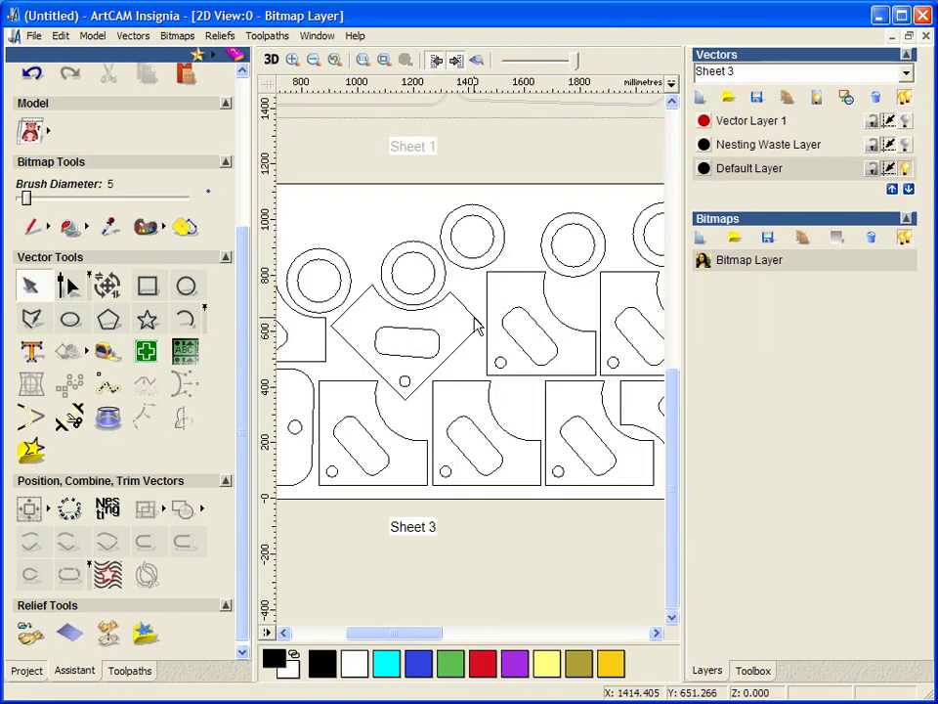
# Show only the Nesting Waste Layer on Sheet 3 and select its leftover material vector.
pyautogui.click(907, 144)
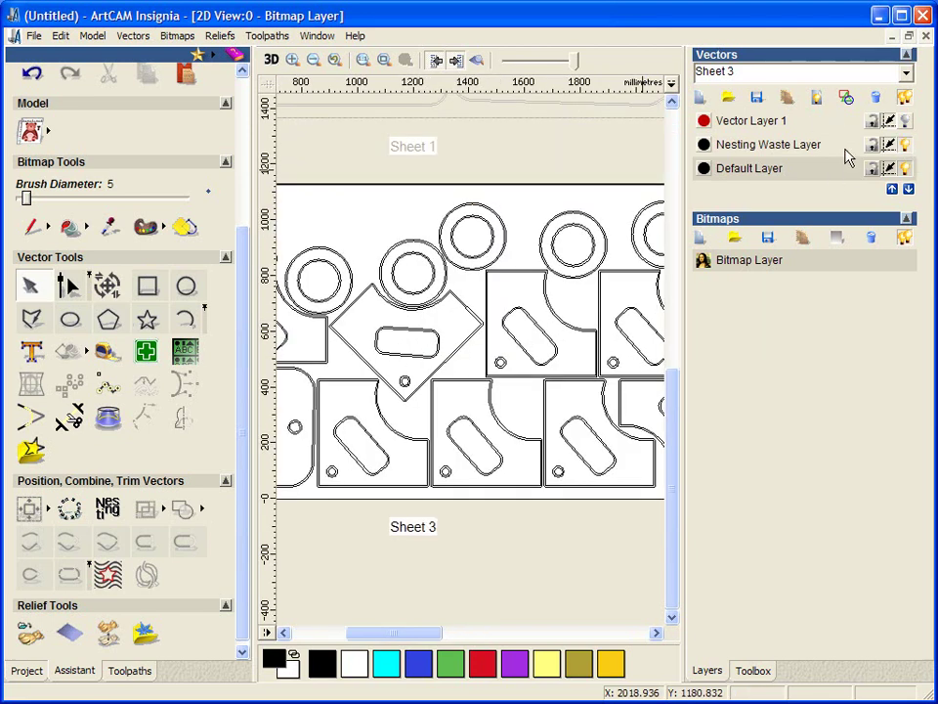
pyautogui.click(896, 171)
pyautogui.scroll(3, 471, 335)
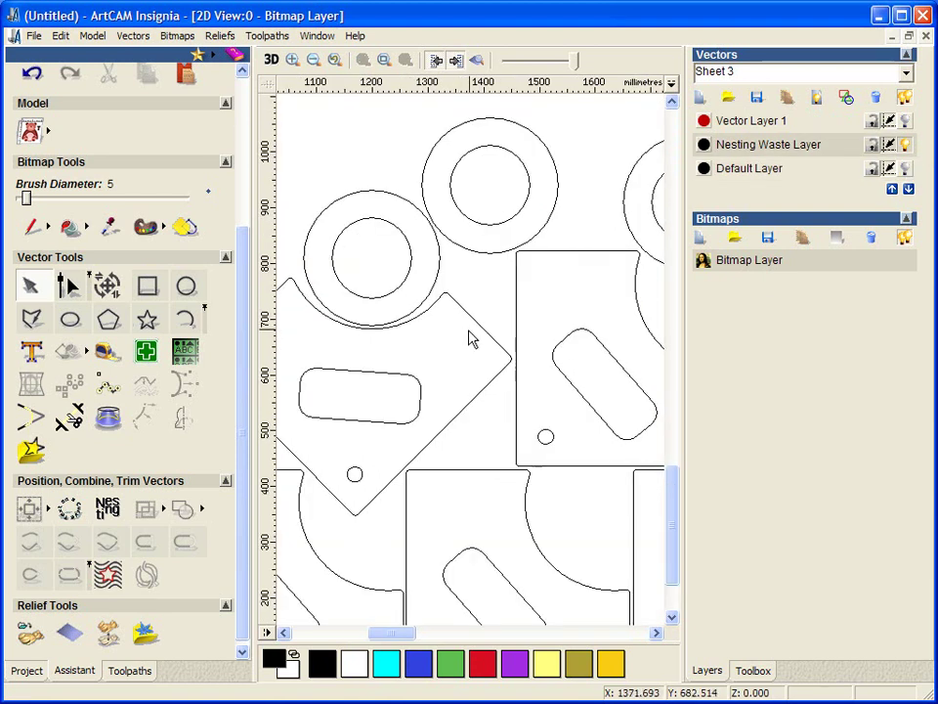
pyautogui.click(473, 323)
pyautogui.scroll(-4, 471, 323)
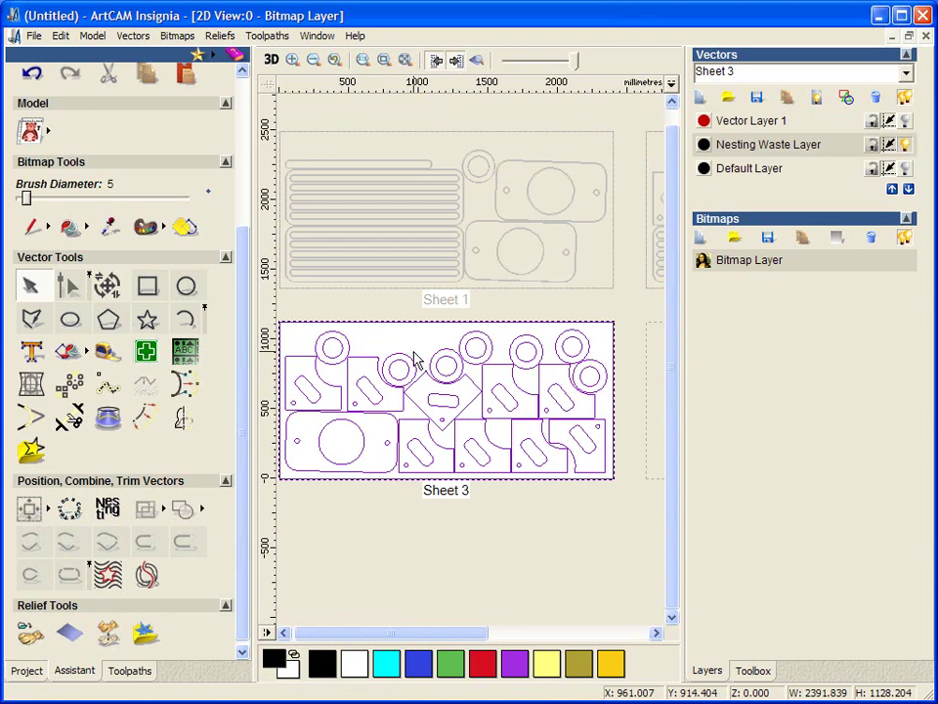
pyautogui.scroll(-2, 440, 354)
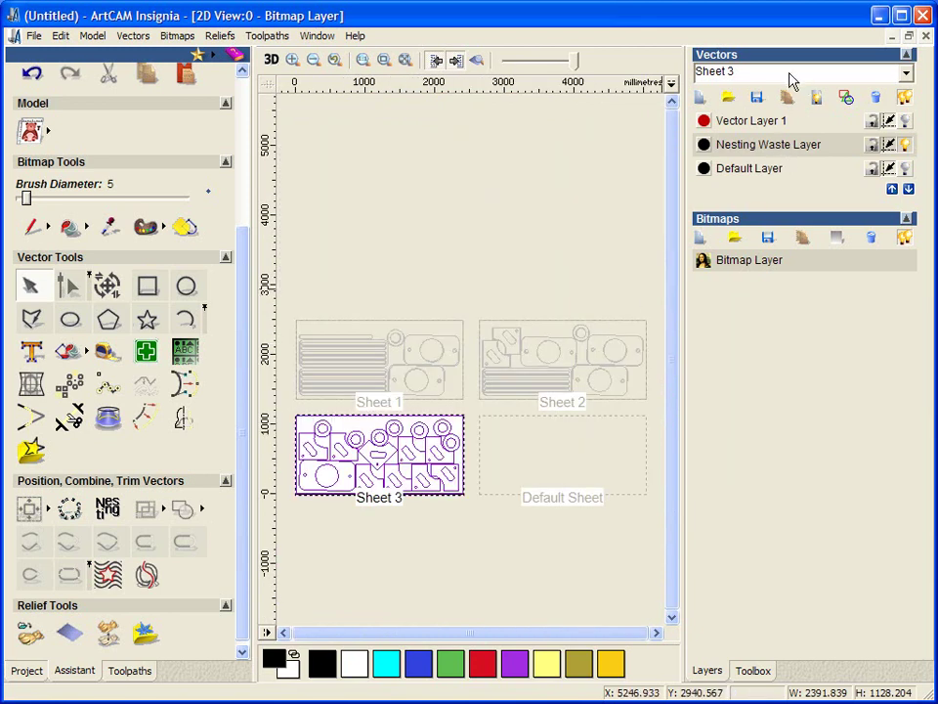
# Switch to Sheet 2 and show the Default Layer together with the Nesting Waste Layer.
pyautogui.click(792, 80)
pyautogui.click(758, 119)
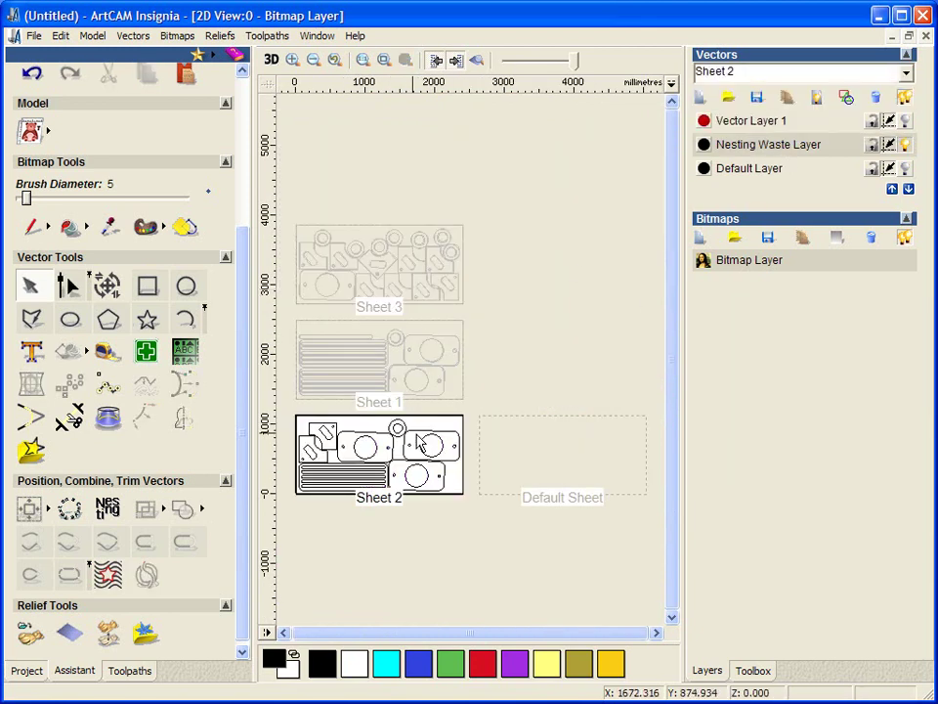
pyautogui.scroll(2, 418, 442)
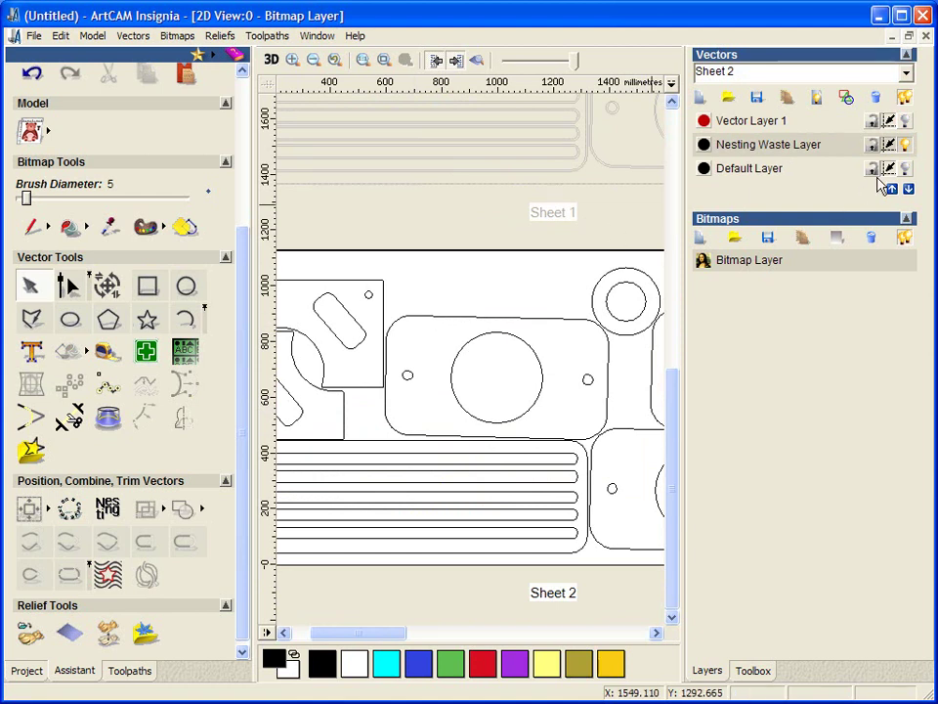
pyautogui.click(905, 168)
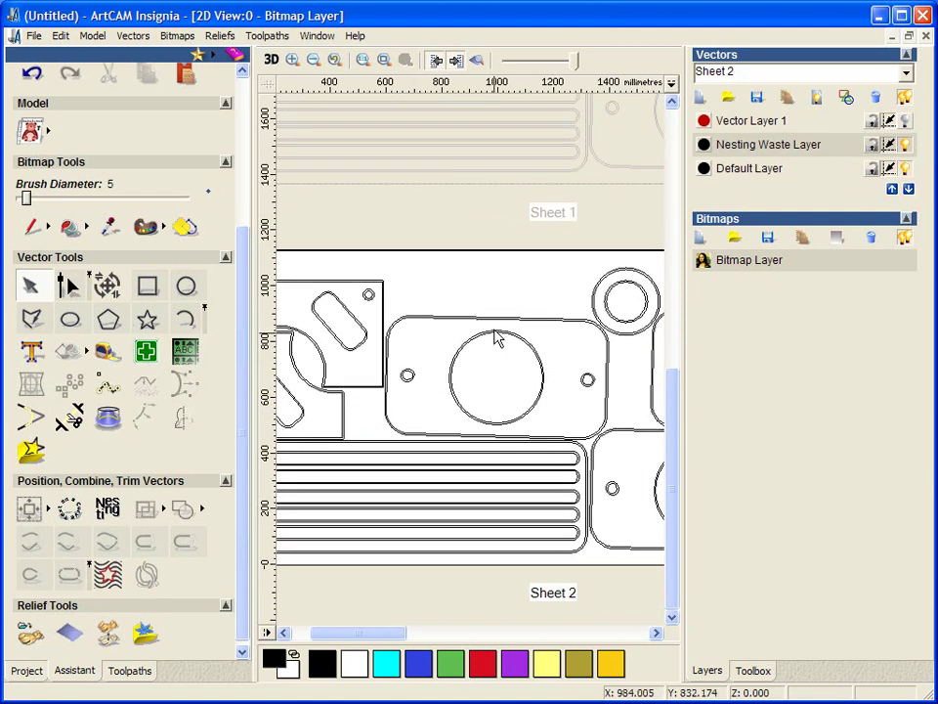
pyautogui.scroll(3, 521, 376)
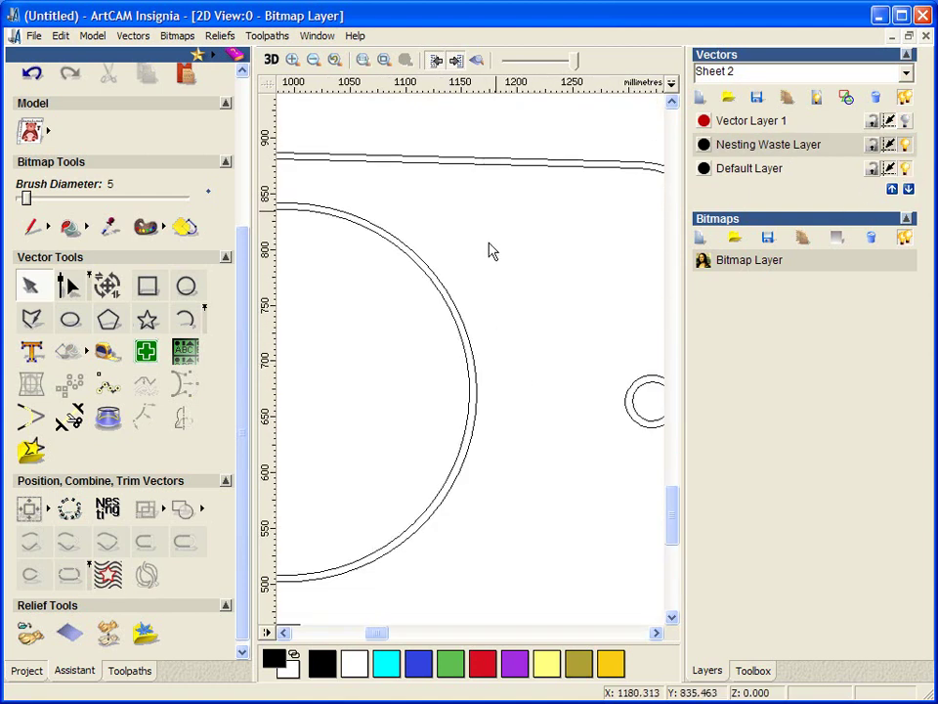
# Change the colour of the Nesting Waste Layer to blue.
pyautogui.click(704, 145)
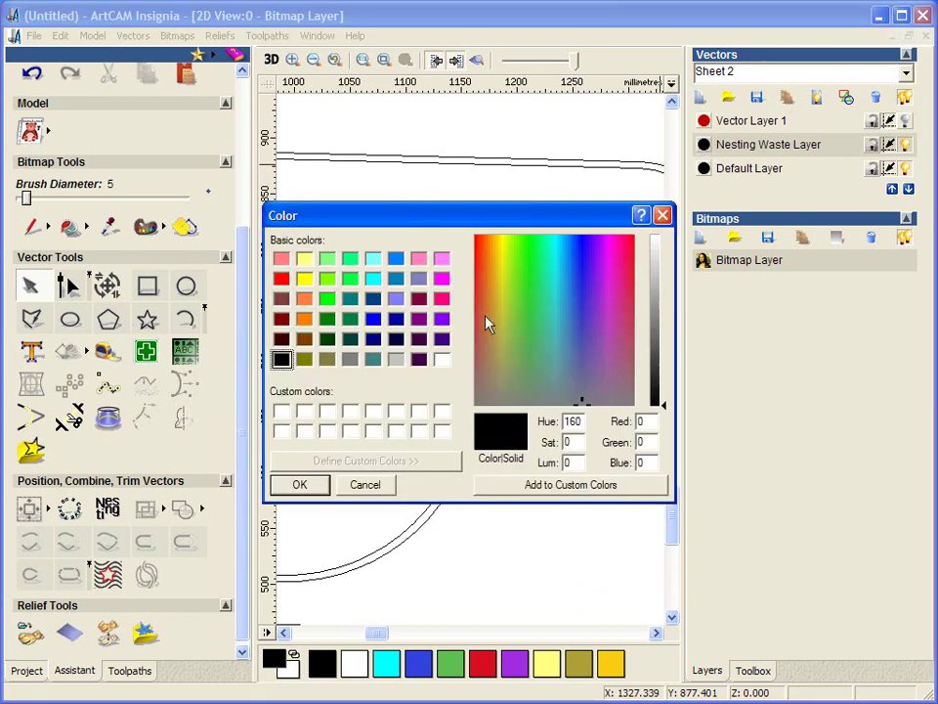
pyautogui.click(395, 278)
pyautogui.click(301, 485)
pyautogui.scroll(2, 324, 398)
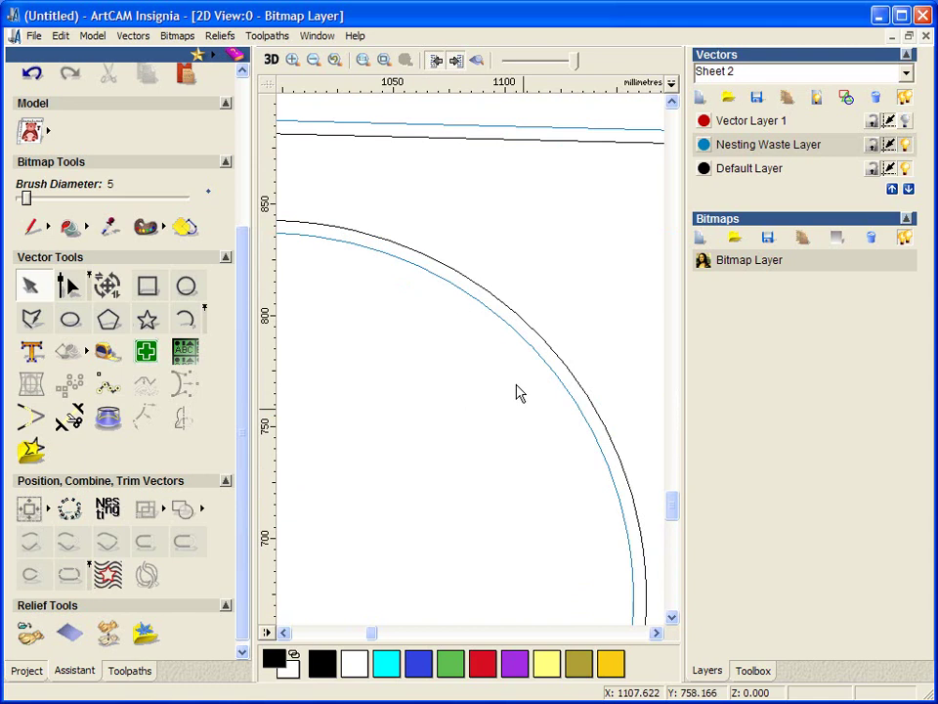
# Hide the Default Layer so that only the leftover material vectors show on Sheet 2.
pyautogui.scroll(-5, 519, 392)
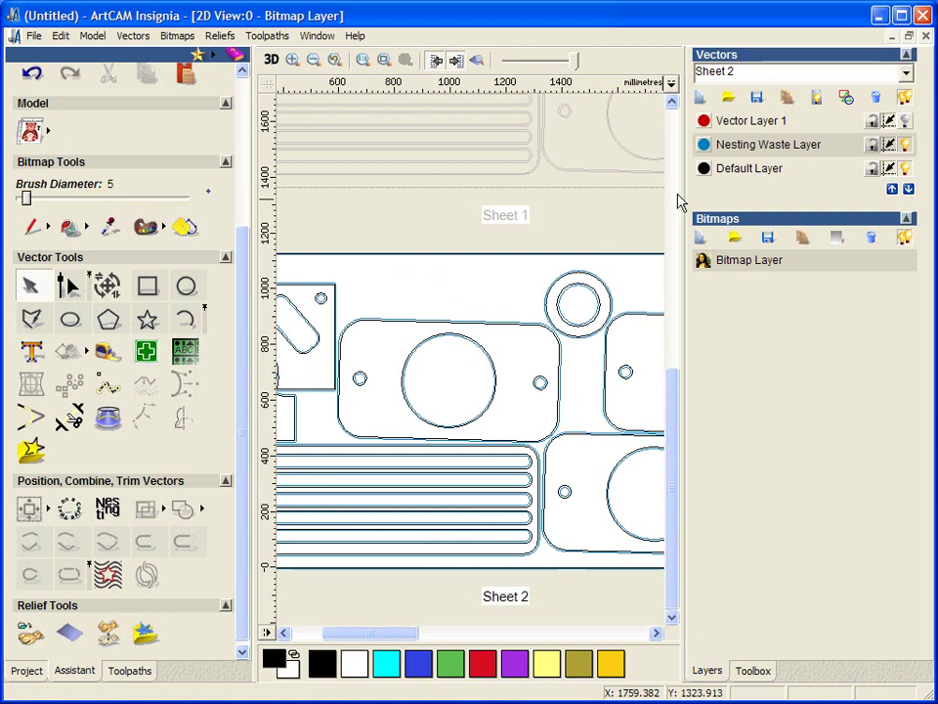
pyautogui.click(806, 258)
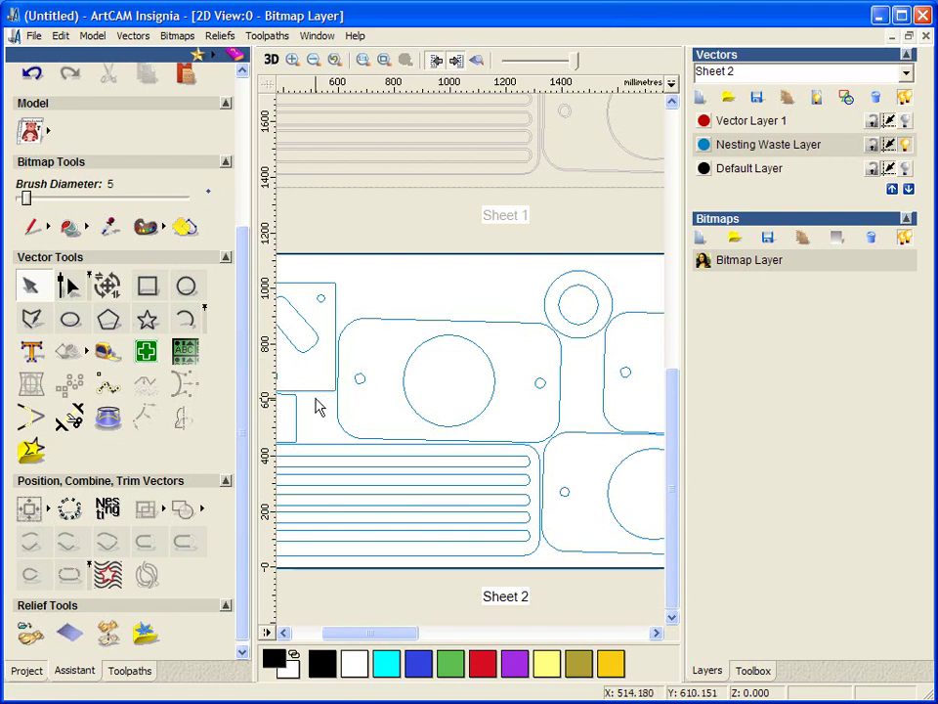
pyautogui.scroll(-2, 322, 407)
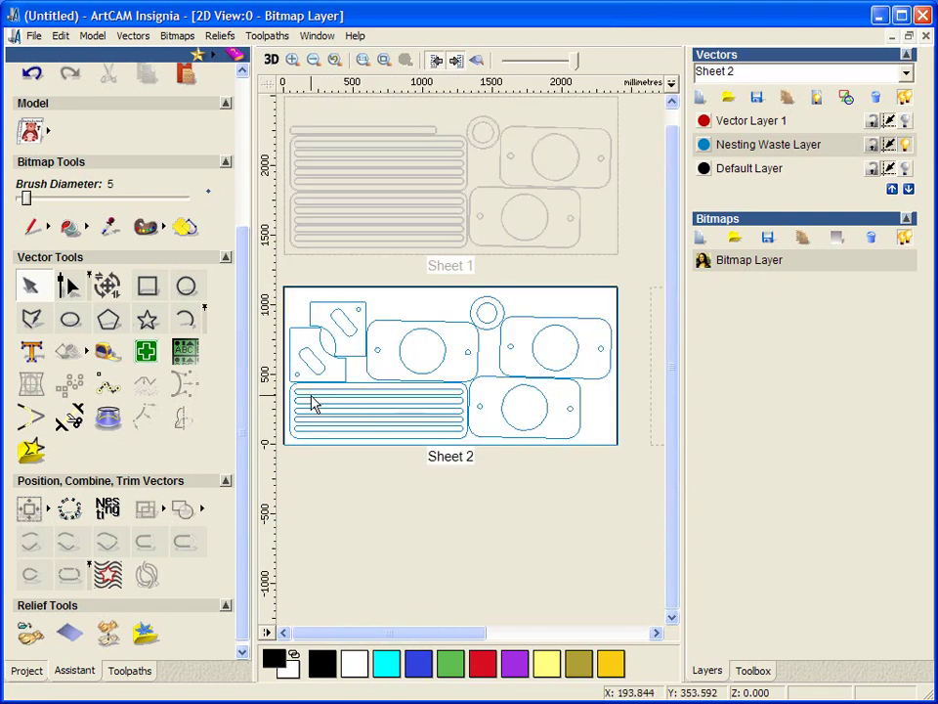